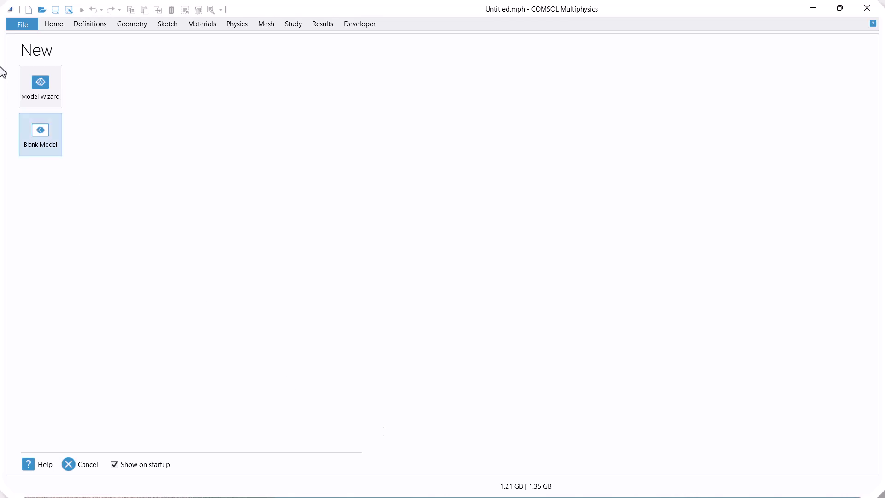
- Start a new 2D model and add the Laminar Flow (spf) physics interface
{"action": "left_click", "coordinate": [42, 80]}
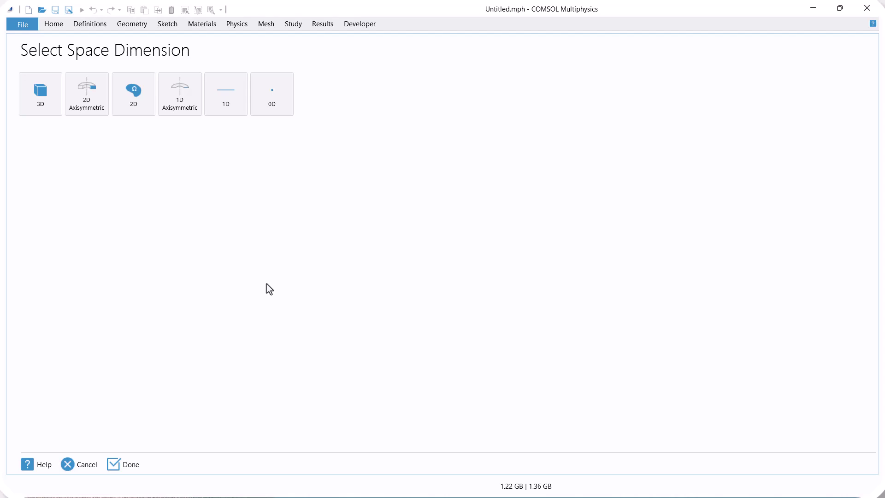
{"action": "left_click", "coordinate": [122, 97]}
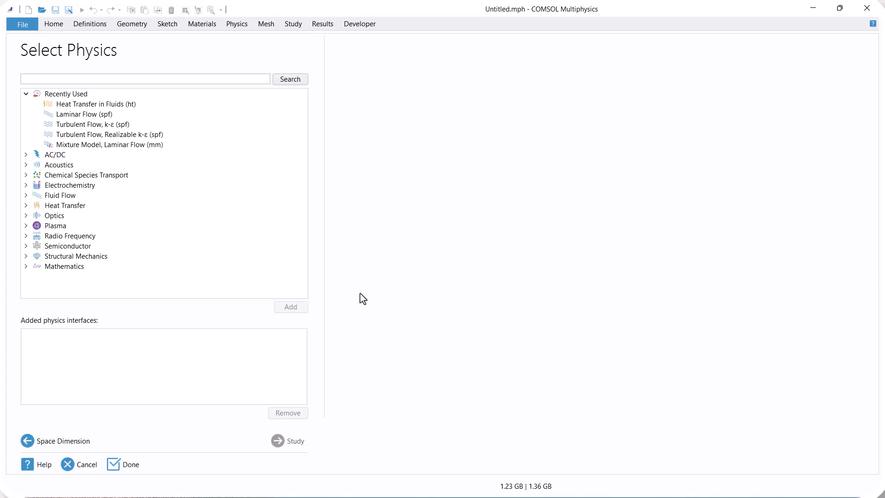
{"action": "left_click", "coordinate": [23, 198]}
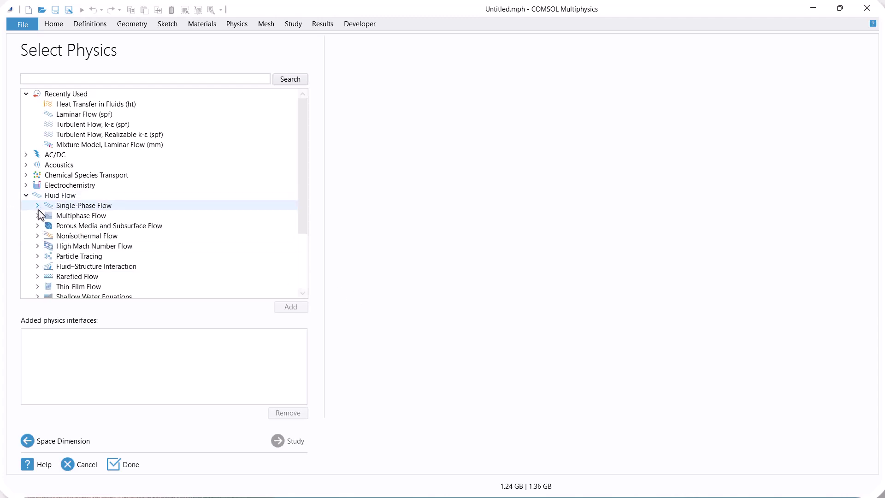
{"action": "left_click", "coordinate": [37, 206]}
{"action": "left_click", "coordinate": [80, 226]}
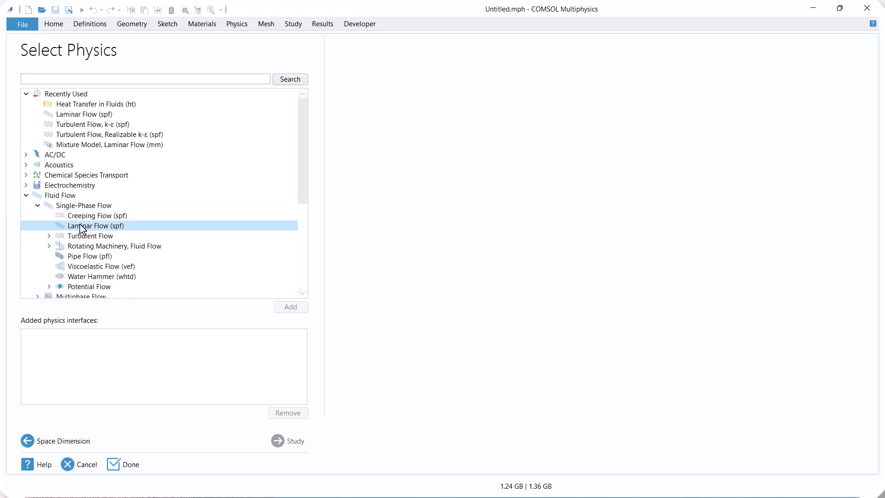
{"action": "left_click", "coordinate": [303, 309]}
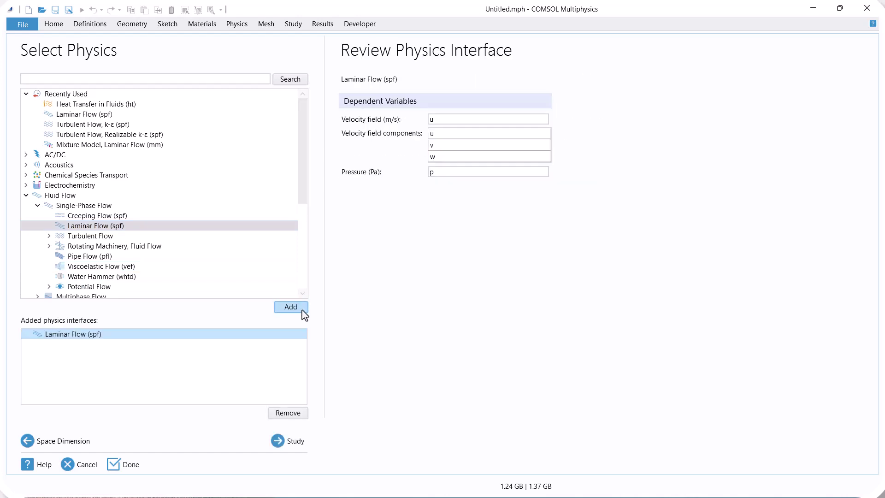
- Add Heat Transfer in Fluids (ht) physics and choose a Stationary study
{"action": "left_click", "coordinate": [25, 196]}
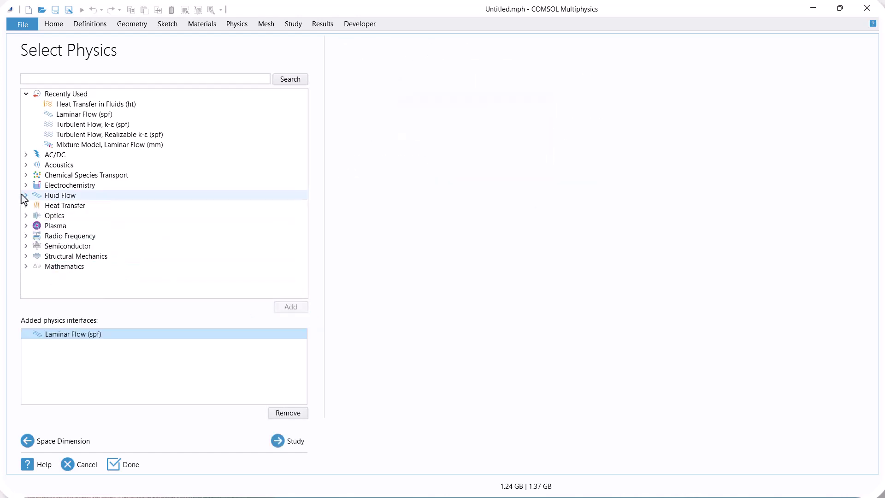
{"action": "left_click", "coordinate": [25, 206]}
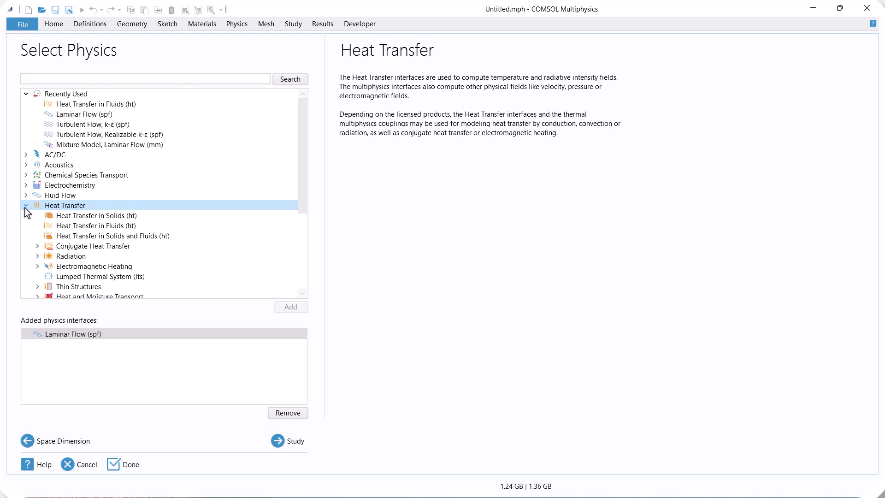
{"action": "left_click", "coordinate": [111, 225]}
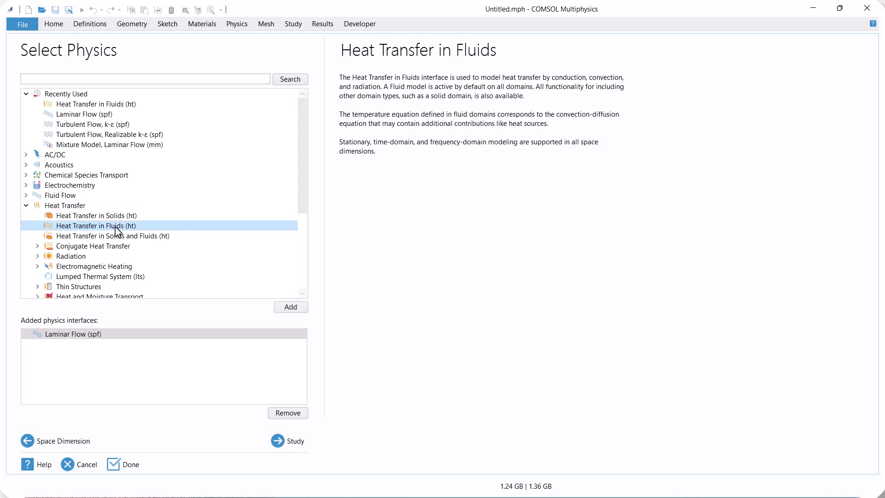
{"action": "left_click", "coordinate": [296, 309]}
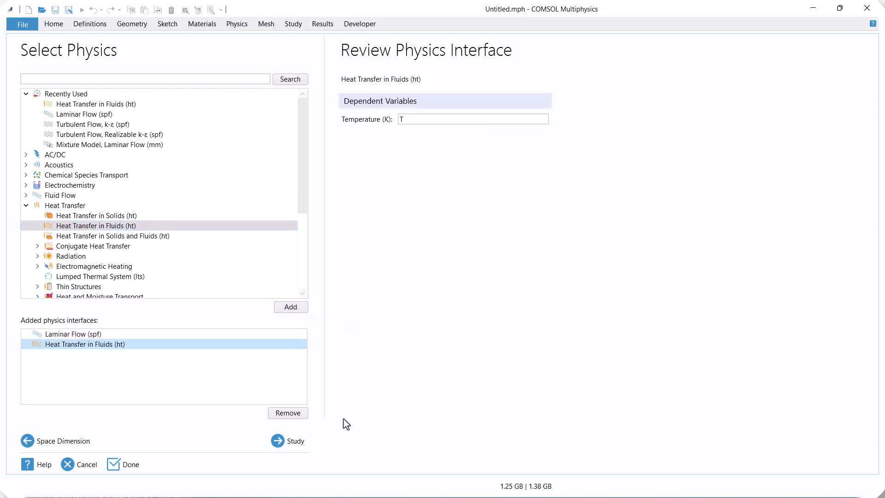
{"action": "left_click", "coordinate": [297, 441]}
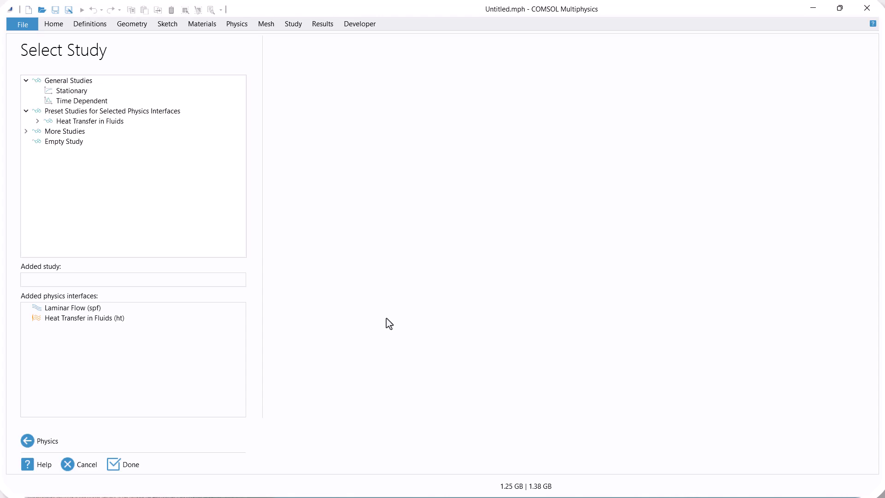
{"action": "left_click", "coordinate": [74, 90]}
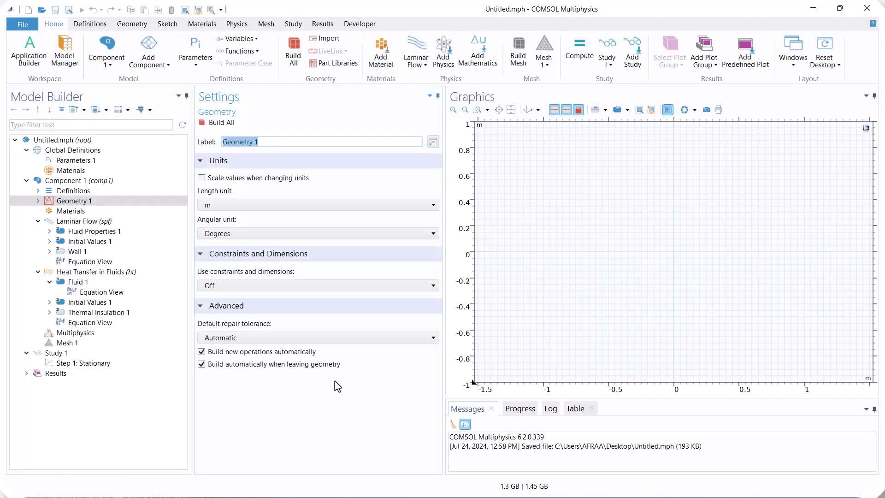
- Set the geometry length unit to cm and build a 4 cm by 1 cm rectangle
{"action": "left_click", "coordinate": [279, 206]}
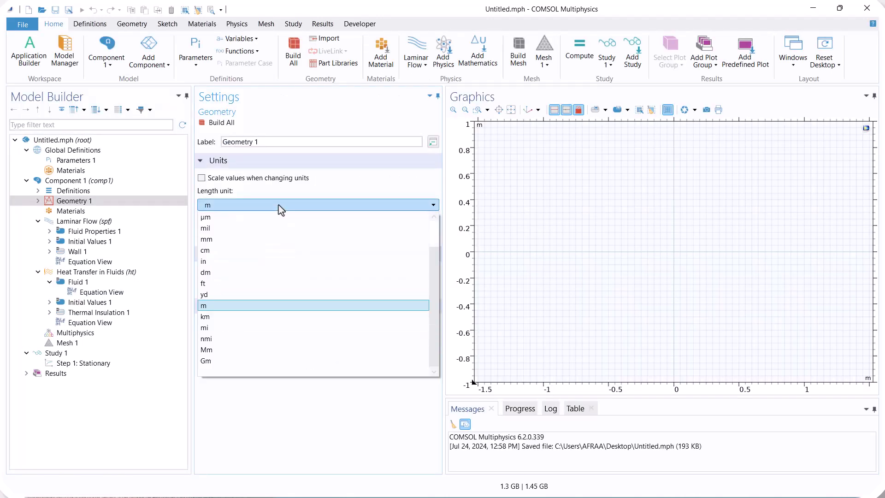
{"action": "left_click", "coordinate": [253, 249]}
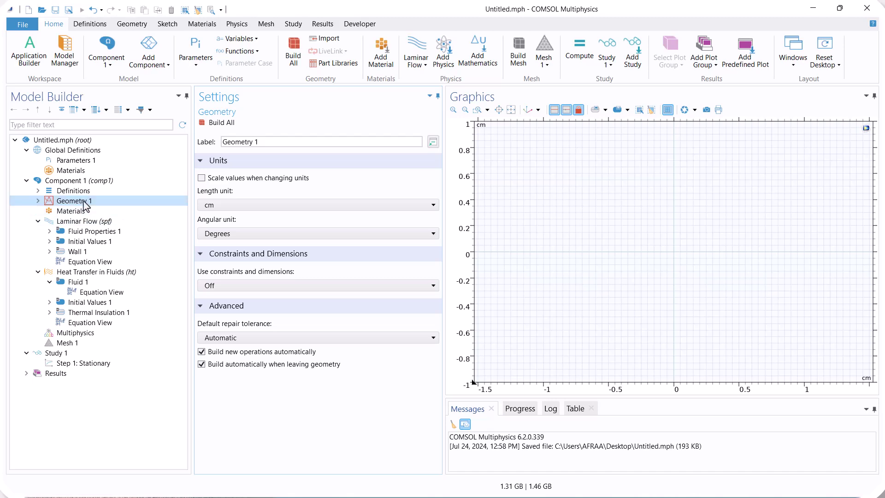
{"action": "right_click", "coordinate": [85, 203]}
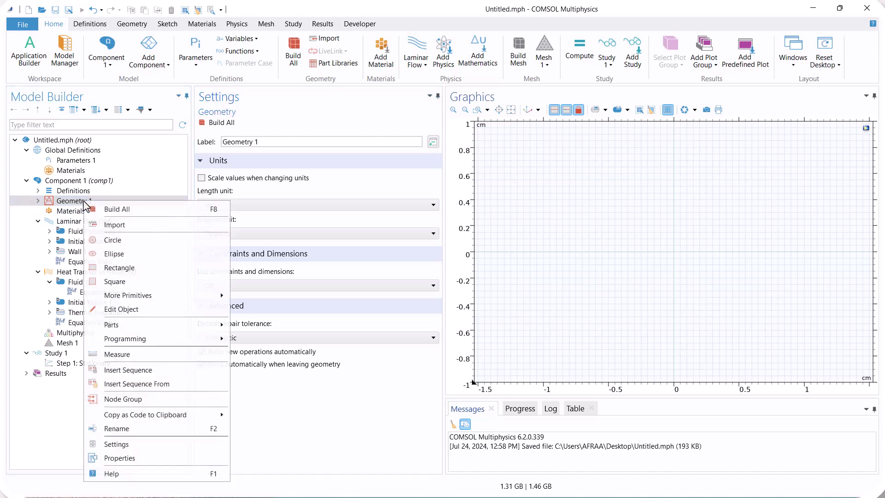
{"action": "left_click", "coordinate": [115, 268]}
{"action": "double_click", "coordinate": [228, 219]}
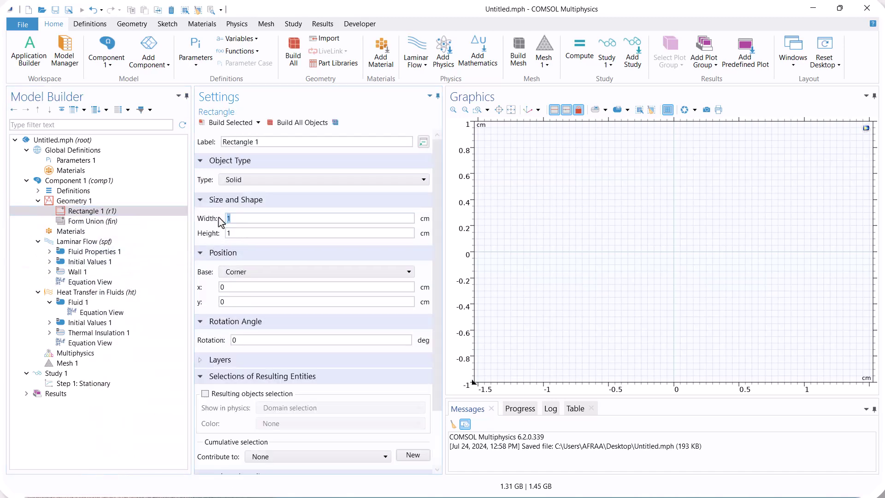
{"action": "type", "text": "4"}
{"action": "left_click", "coordinate": [223, 123]}
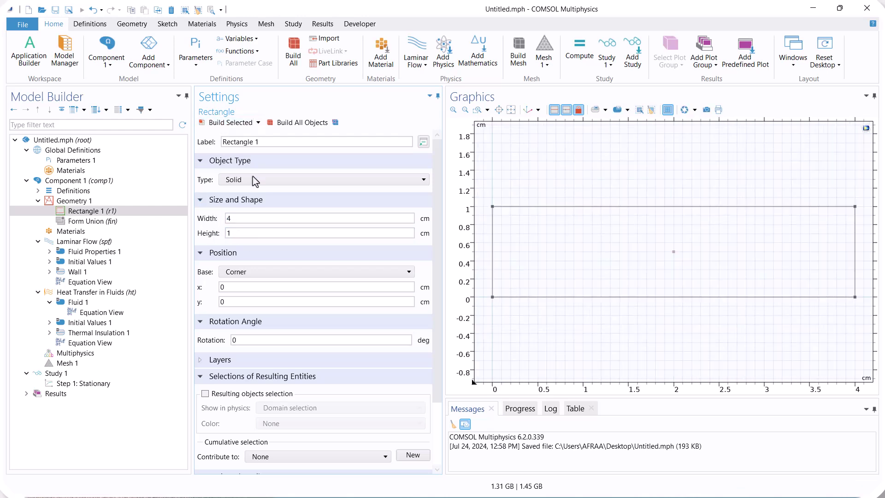
{"action": "left_click", "coordinate": [99, 231]}
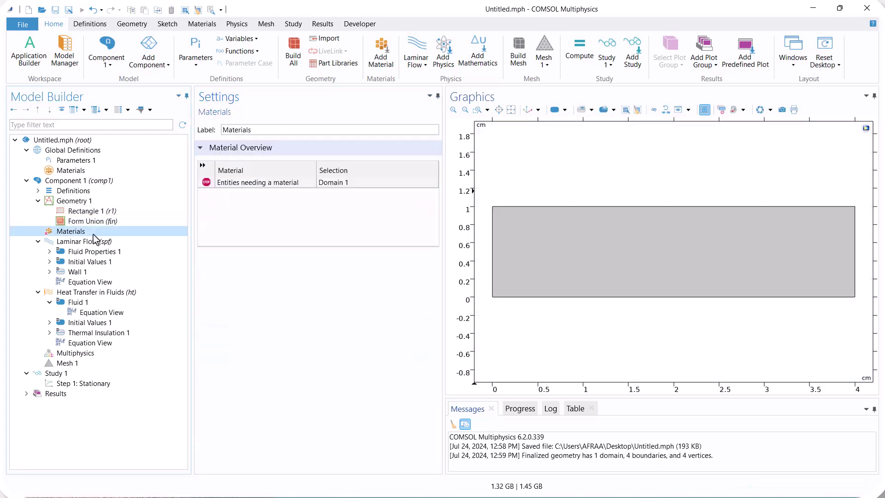
- Assign Air from the Liquids and Gases > Gases library to the channel domain
{"action": "right_click", "coordinate": [94, 235]}
{"action": "left_click", "coordinate": [117, 243]}
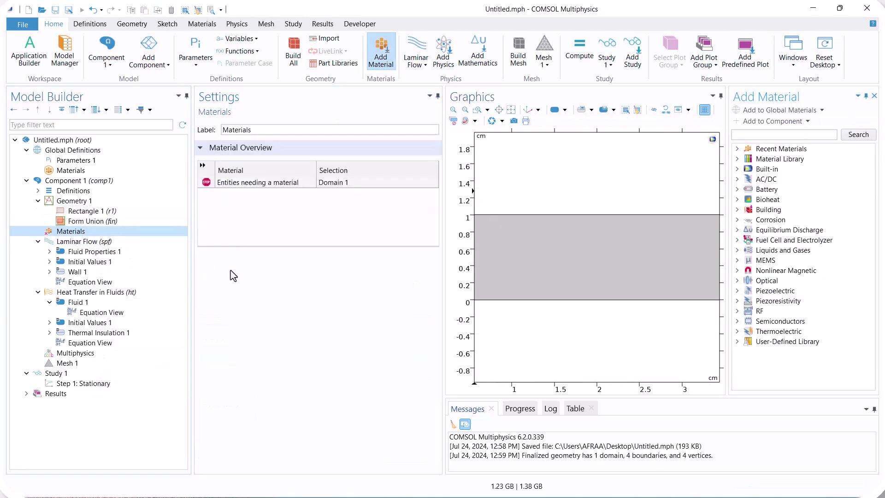
{"action": "left_click", "coordinate": [737, 149]}
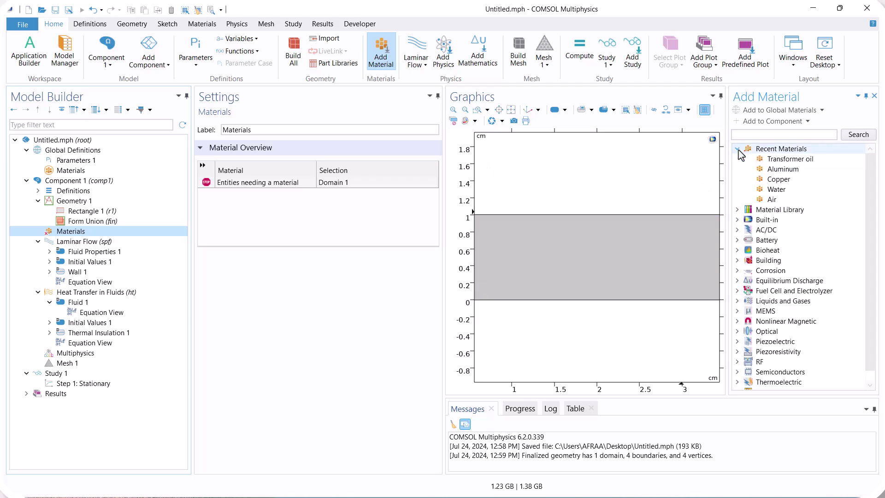
{"action": "left_click", "coordinate": [772, 202]}
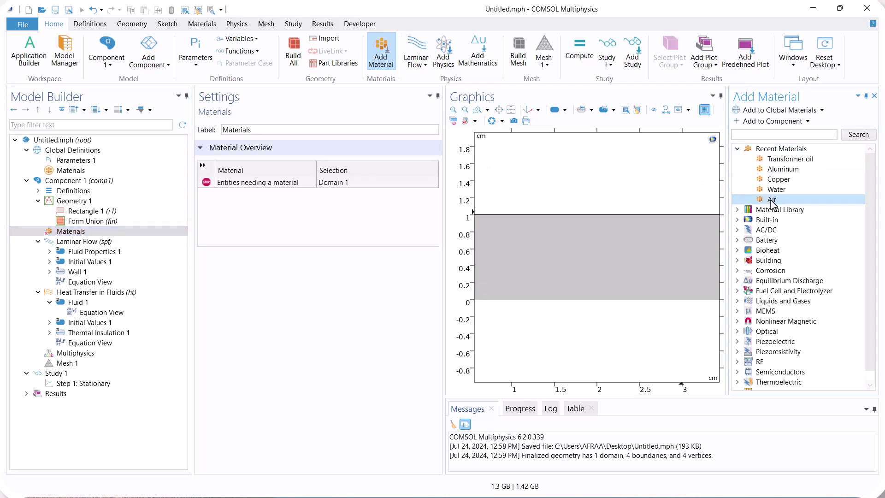
{"action": "left_click", "coordinate": [738, 300]}
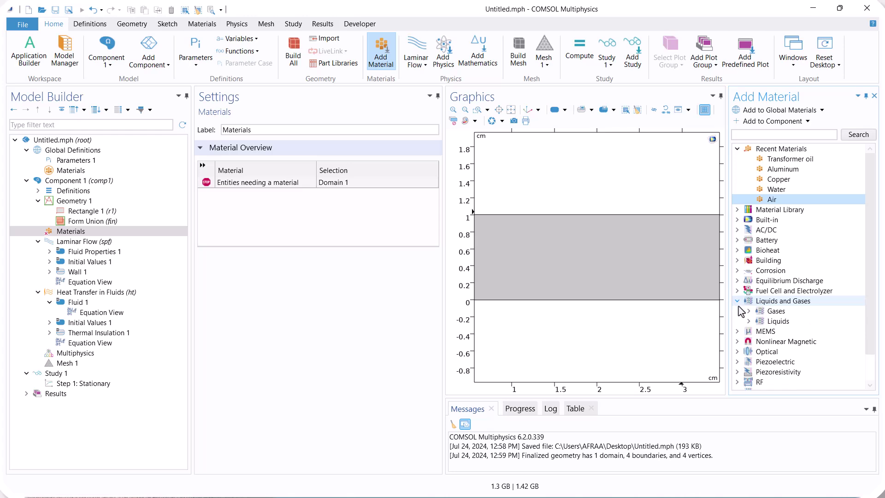
{"action": "left_click", "coordinate": [749, 311]}
{"action": "left_click", "coordinate": [765, 322]}
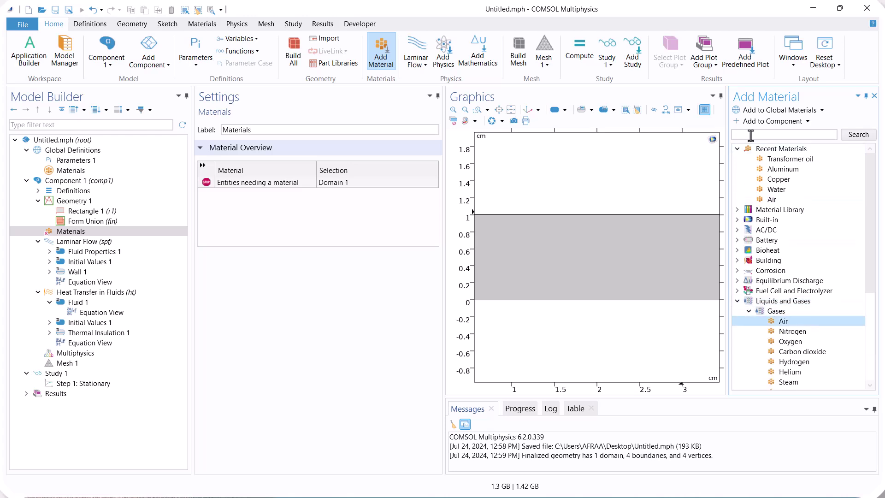
{"action": "left_click", "coordinate": [755, 121]}
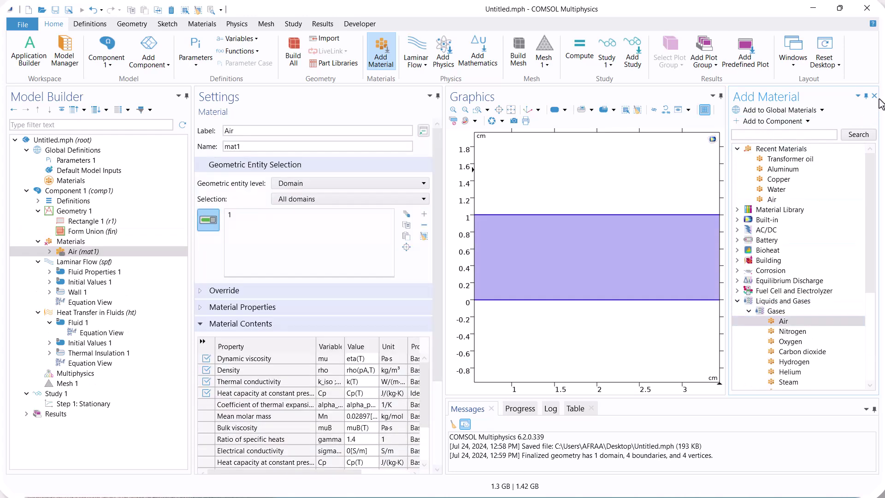
{"action": "left_click", "coordinate": [874, 96]}
{"action": "left_click", "coordinate": [510, 109]}
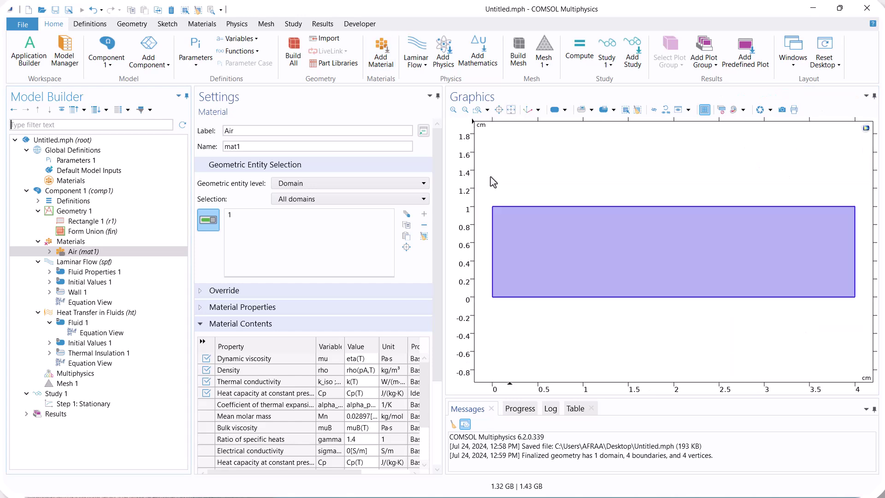
{"action": "left_click", "coordinate": [67, 264]}
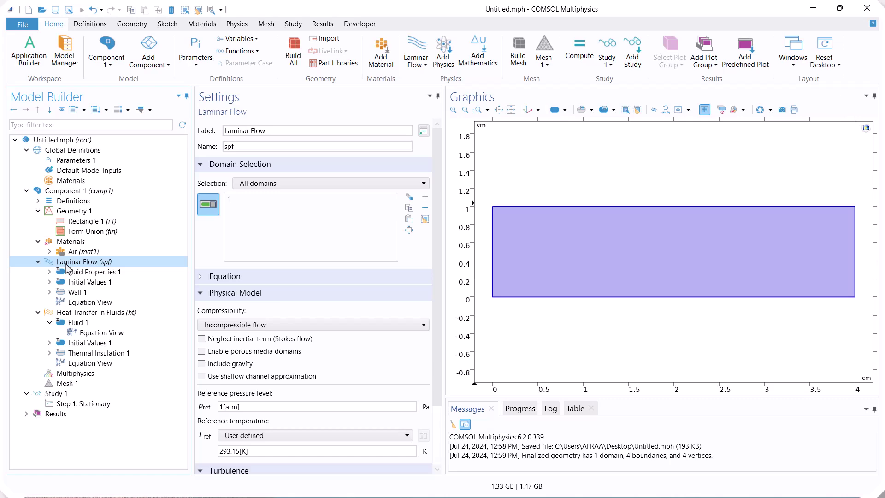
- Add an inlet on the left boundary with a 0.2 m/s normal inflow velocity
{"action": "right_click", "coordinate": [67, 267]}
{"action": "left_click", "coordinate": [111, 65]}
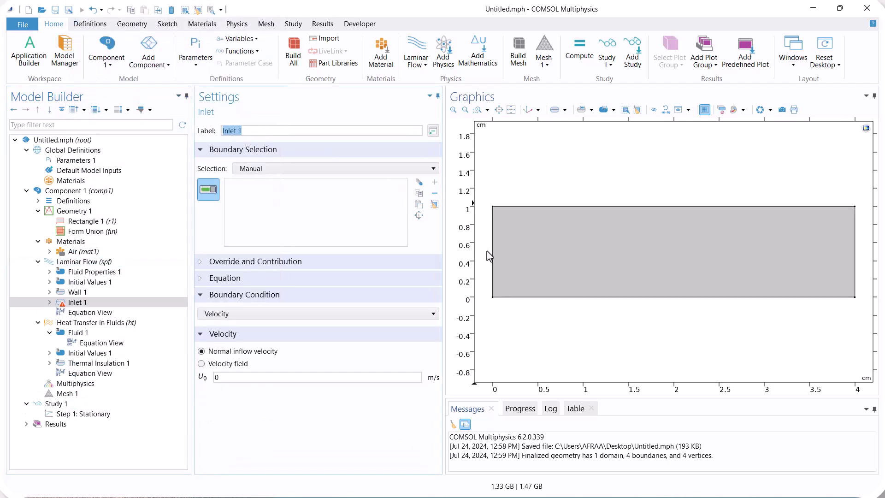
{"action": "left_click", "coordinate": [492, 251]}
{"action": "left_click", "coordinate": [238, 378]}
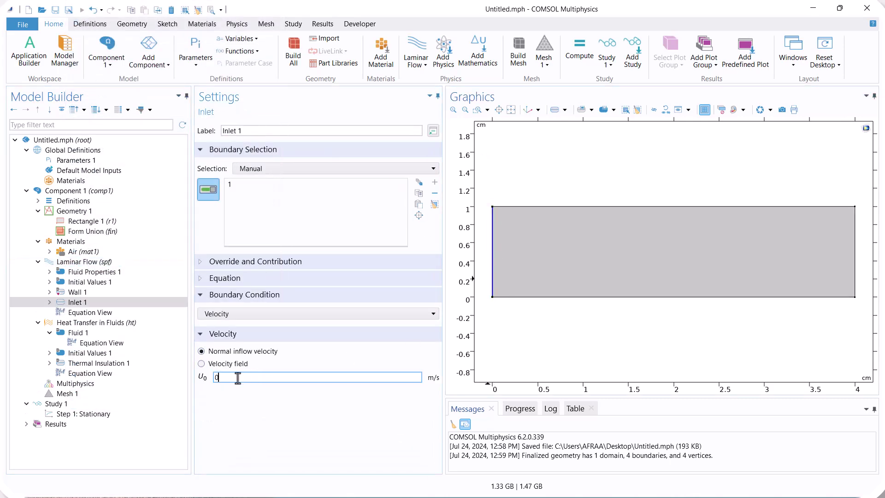
{"action": "type", "text": ".2"}
{"action": "key", "text": "Return"}
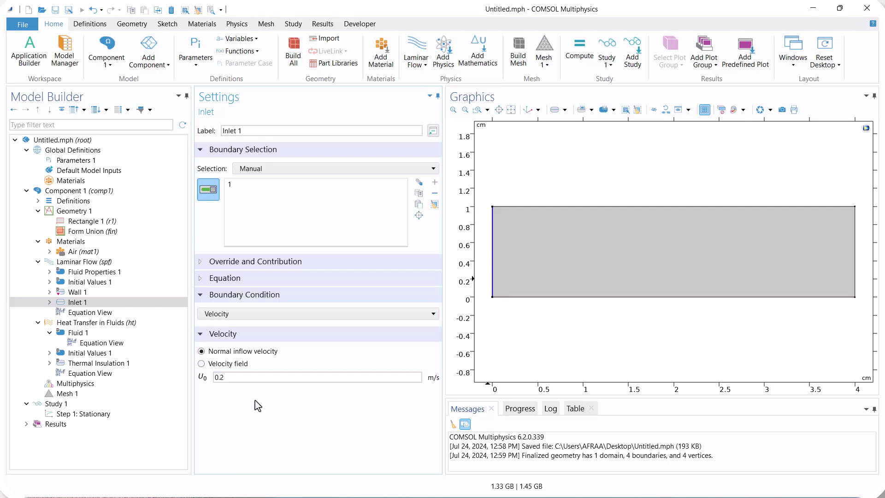
- Add a pressure outlet on the channel's right boundary
{"action": "right_click", "coordinate": [87, 266]}
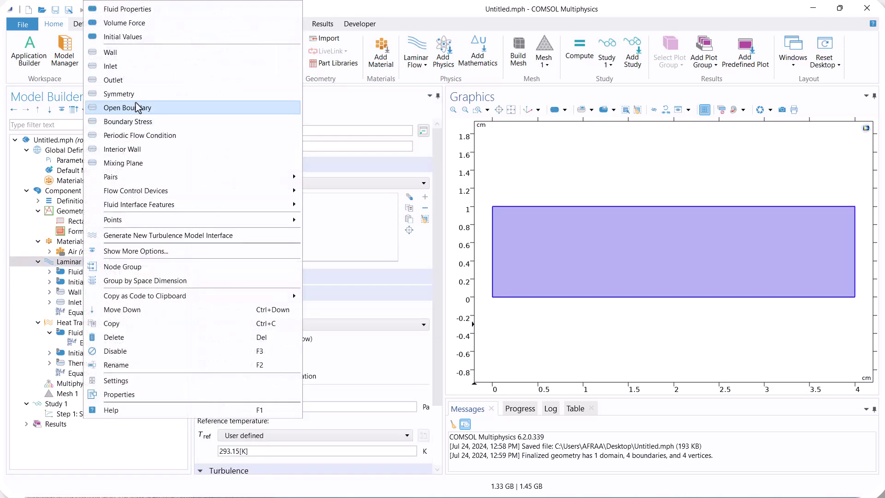
{"action": "left_click", "coordinate": [141, 81]}
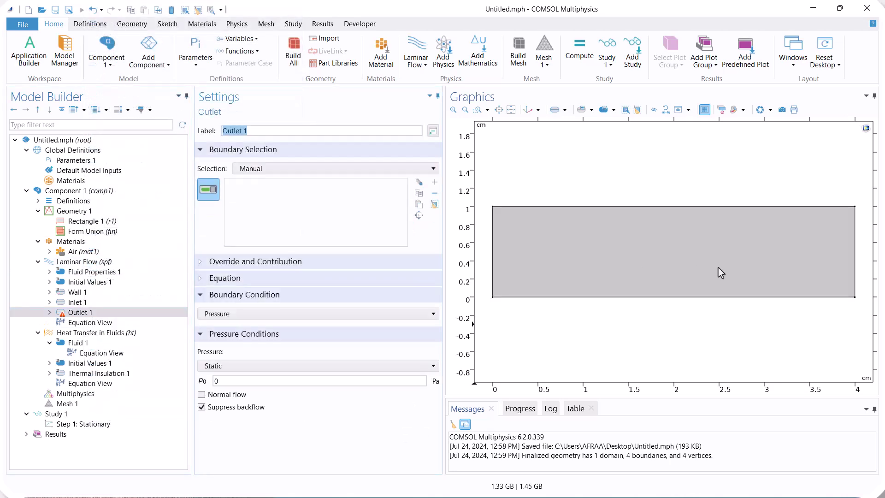
{"action": "left_click", "coordinate": [853, 249]}
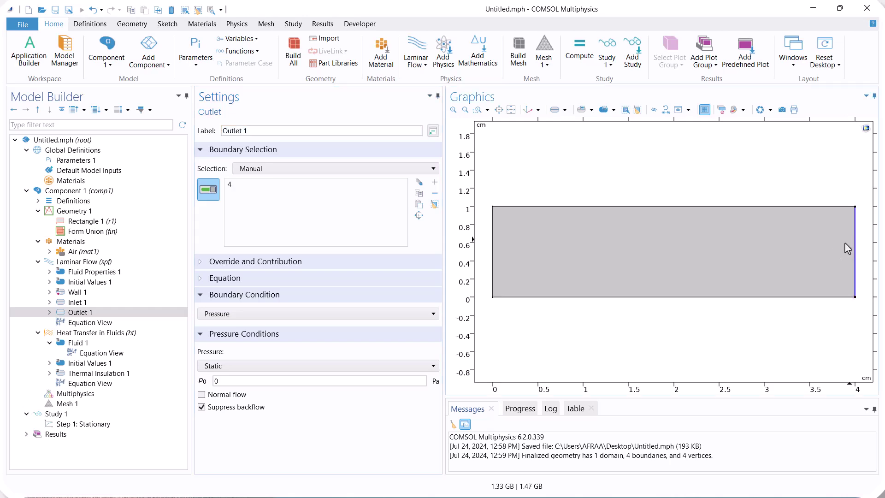
{"action": "left_click", "coordinate": [80, 333]}
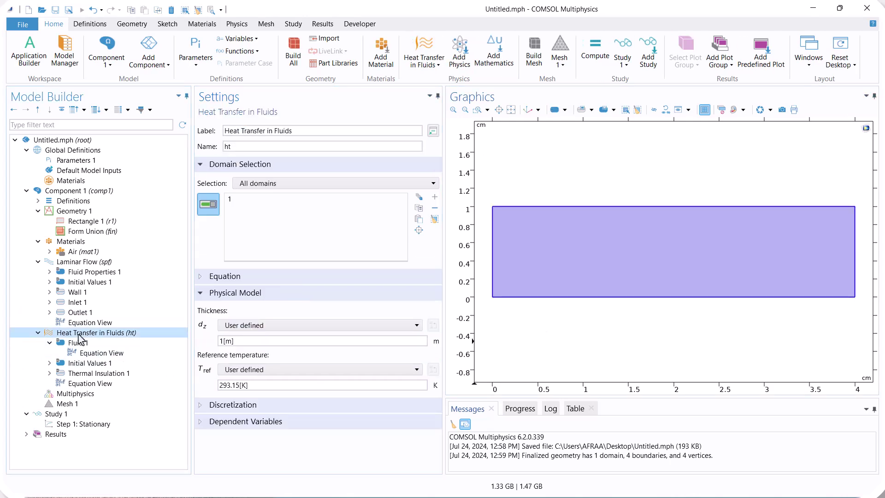
- Add a 25[degC] temperature condition on the left inlet boundary
{"action": "right_click", "coordinate": [80, 339]}
{"action": "left_click", "coordinate": [120, 91]}
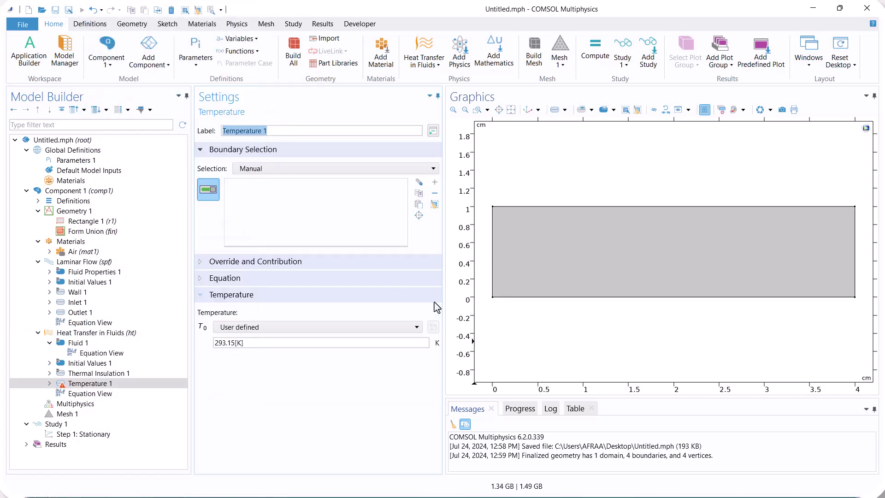
{"action": "left_click", "coordinate": [492, 272]}
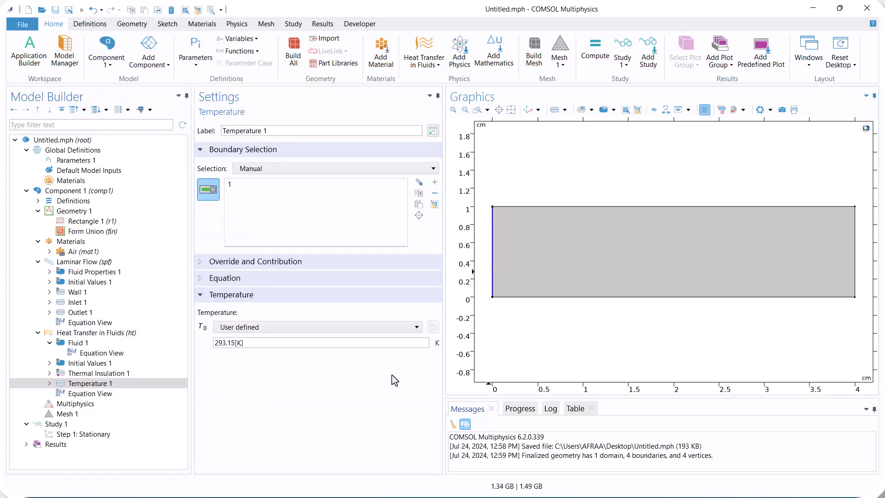
{"action": "triple_click", "coordinate": [233, 343]}
{"action": "type", "text": "25[degC]"}
{"action": "left_click", "coordinate": [96, 334]}
- Add a heat transfer outflow condition on the right boundary
{"action": "right_click", "coordinate": [97, 339]}
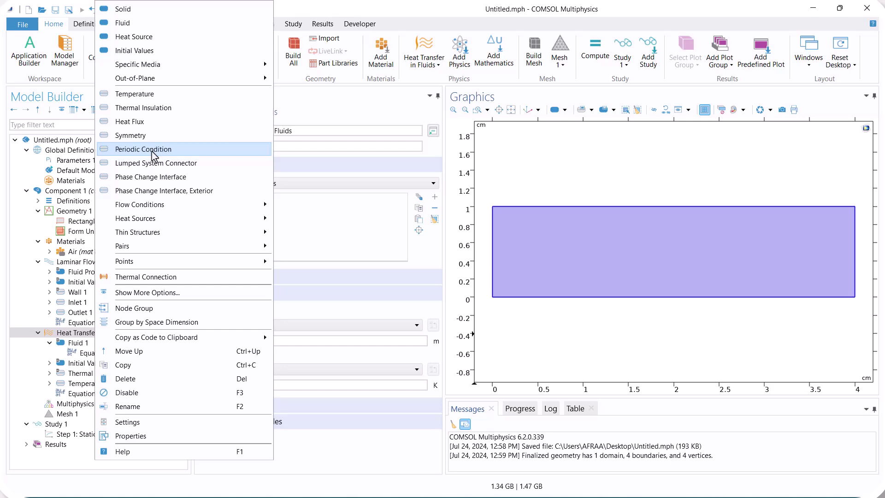
{"action": "mouse_move", "coordinate": [194, 205]}
{"action": "left_click", "coordinate": [304, 218]}
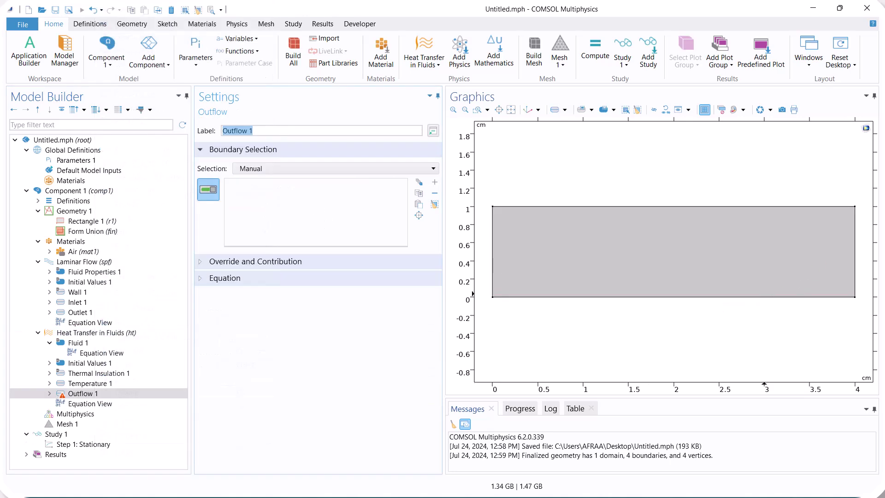
{"action": "left_click", "coordinate": [855, 252]}
{"action": "left_click", "coordinate": [69, 332]}
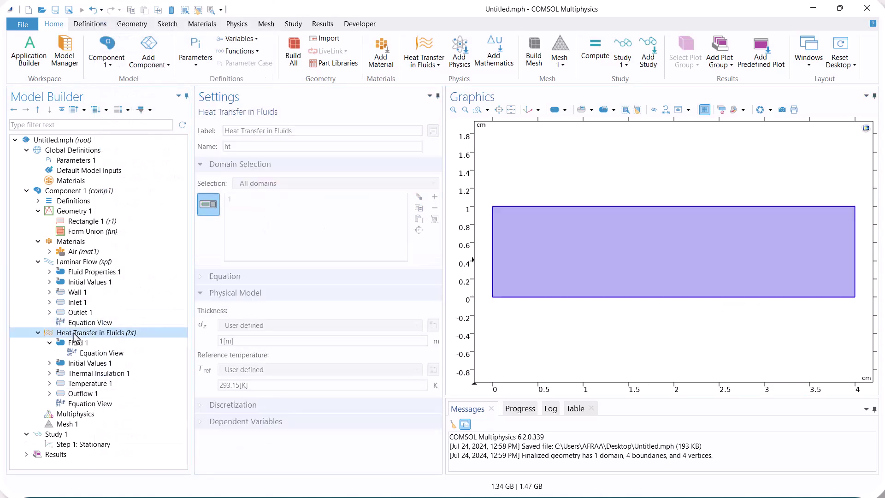
- Add a second temperature condition of 40[degC] on the top wall
{"action": "right_click", "coordinate": [77, 334]}
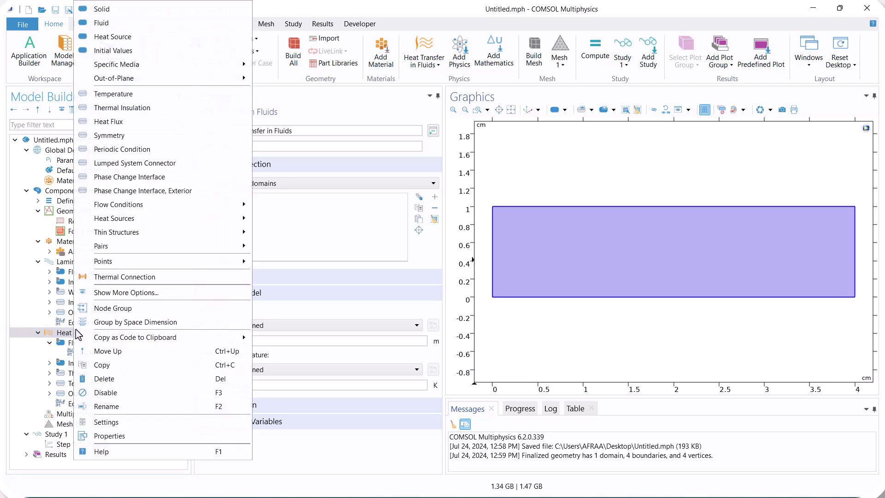
{"action": "left_click", "coordinate": [134, 93]}
{"action": "left_click", "coordinate": [519, 206]}
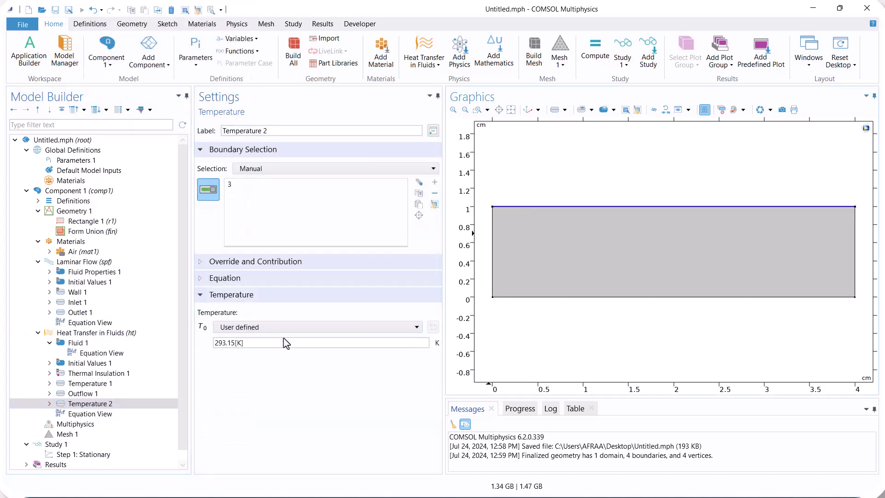
{"action": "left_click_drag", "start_coordinate": [286, 342], "coordinate": [213, 343]}
{"action": "type", "text": "40[degC]"}
- Set the Fluid 1 convection velocity to the Laminar Flow velocity field (spf)
{"action": "left_click", "coordinate": [50, 343]}
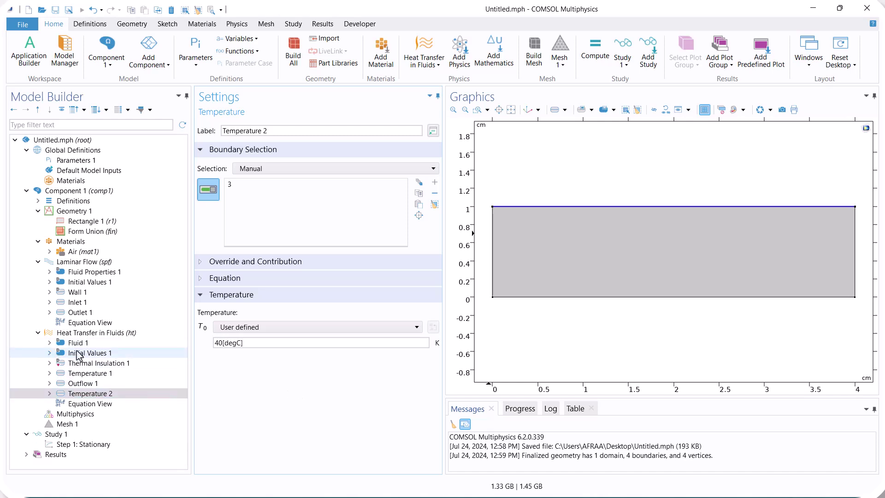
{"action": "left_click", "coordinate": [78, 343]}
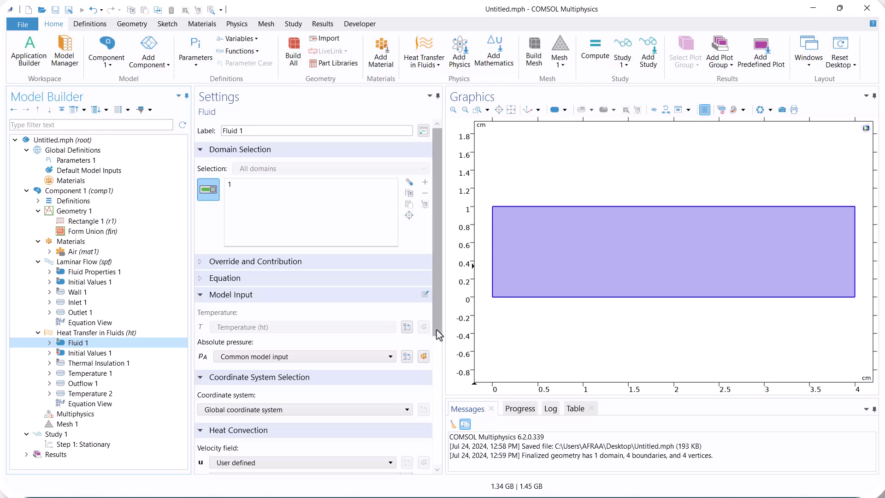
{"action": "left_click_drag", "start_coordinate": [436, 333], "coordinate": [435, 427]}
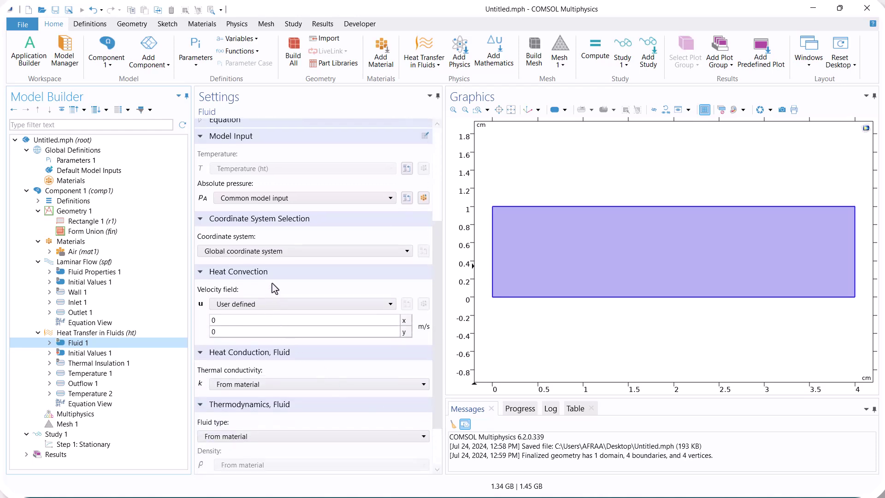
{"action": "left_click", "coordinate": [282, 306]}
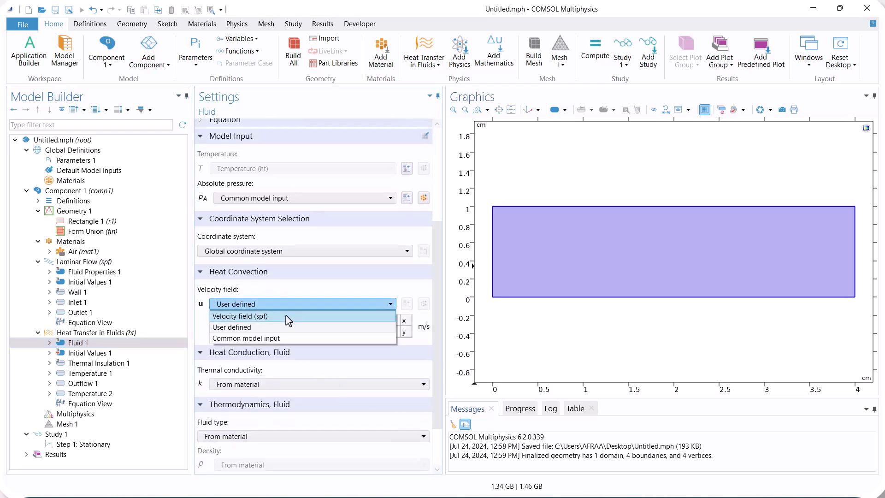
{"action": "left_click", "coordinate": [286, 317]}
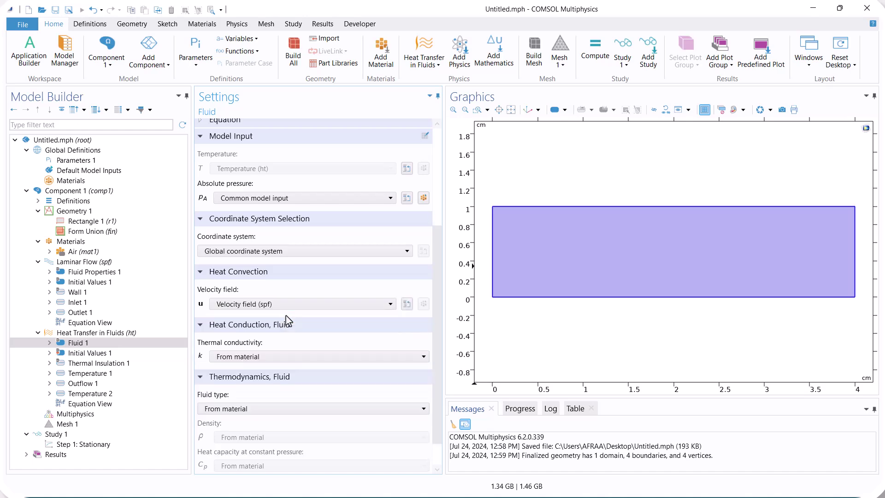
{"action": "left_click", "coordinate": [92, 262]}
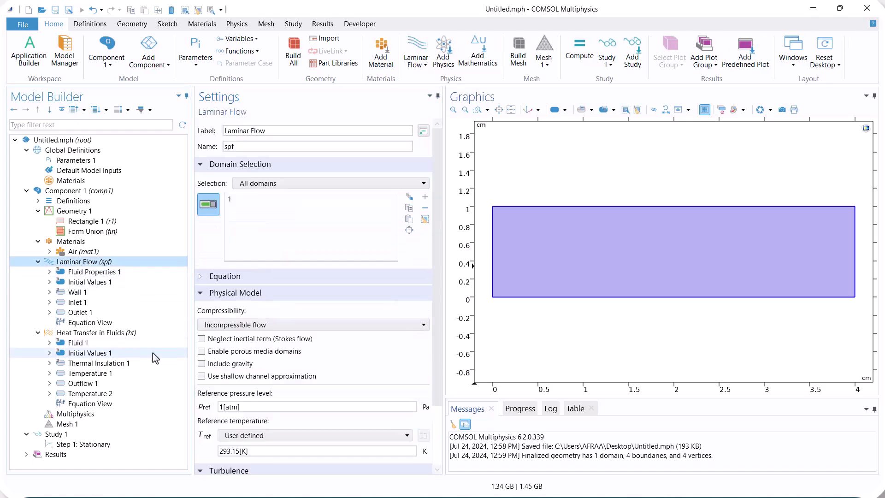
{"action": "left_click", "coordinate": [110, 342]}
{"action": "left_click_drag", "start_coordinate": [437, 347], "coordinate": [434, 362]}
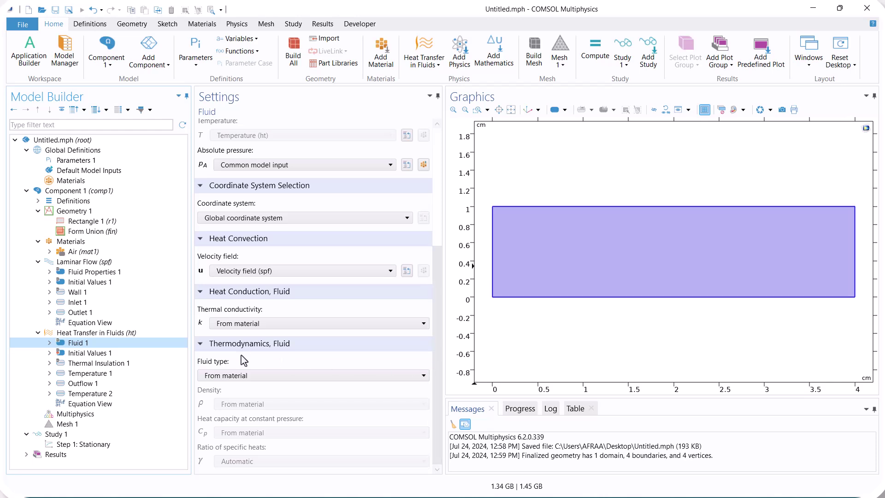
{"action": "left_click", "coordinate": [38, 332]}
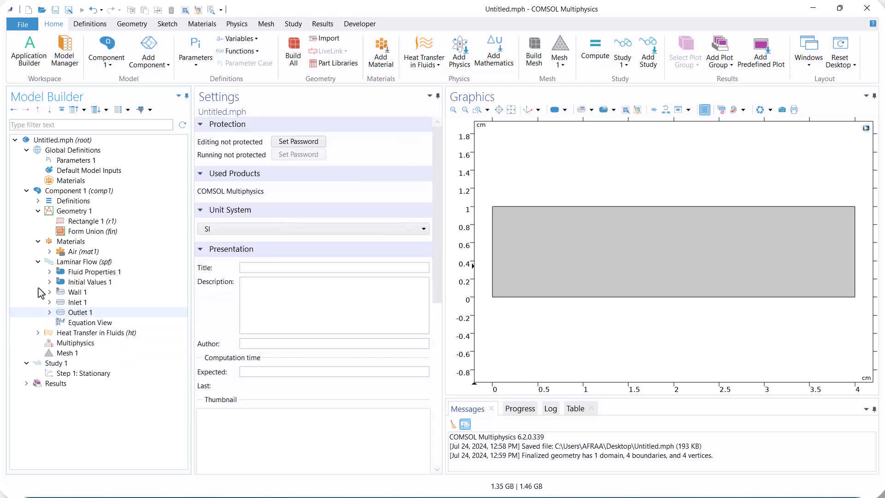
{"action": "left_click", "coordinate": [38, 261]}
- Add a mapped mesh with a 20-element distribution across the left inlet boundary
{"action": "left_click", "coordinate": [65, 292]}
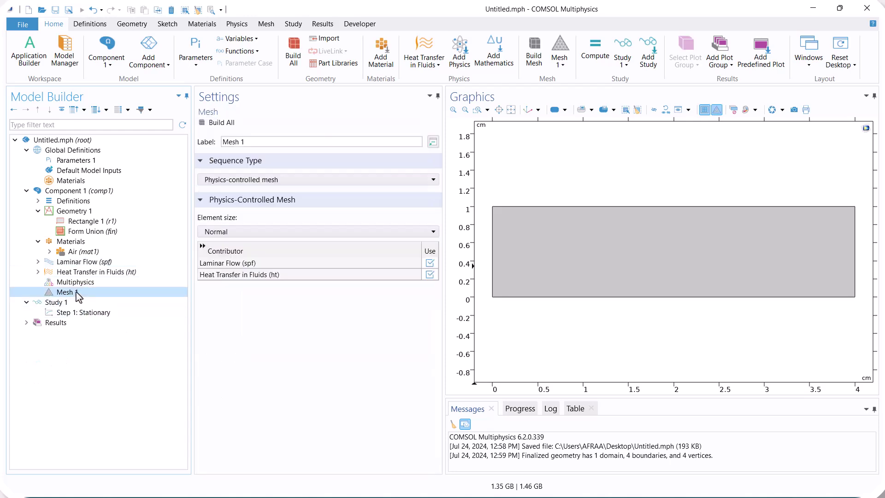
{"action": "right_click", "coordinate": [79, 295]}
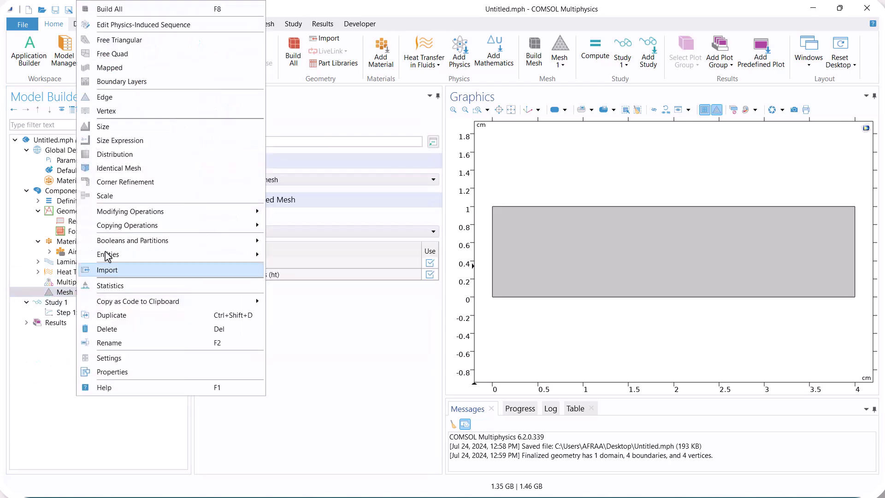
{"action": "left_click", "coordinate": [118, 67]}
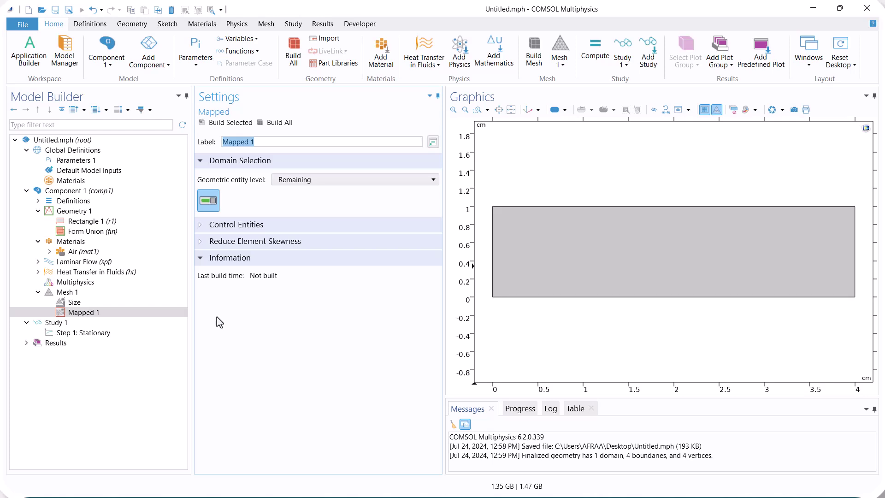
{"action": "left_click", "coordinate": [227, 124]}
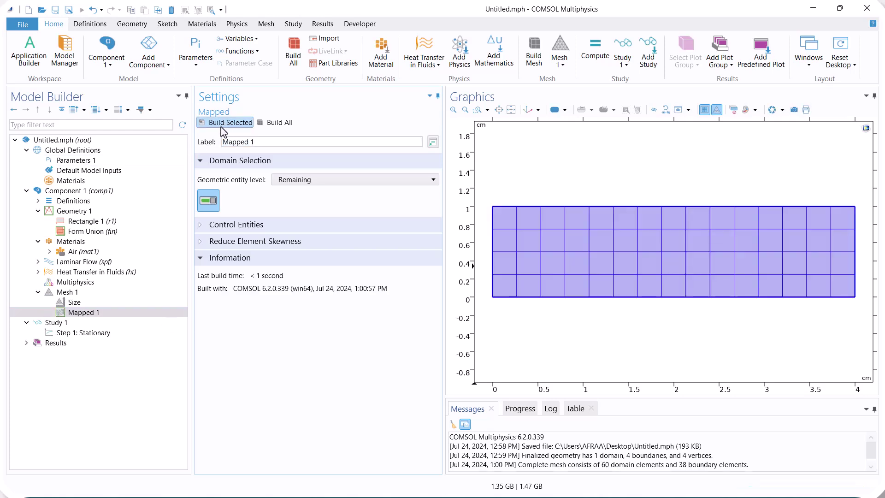
{"action": "right_click", "coordinate": [102, 314]}
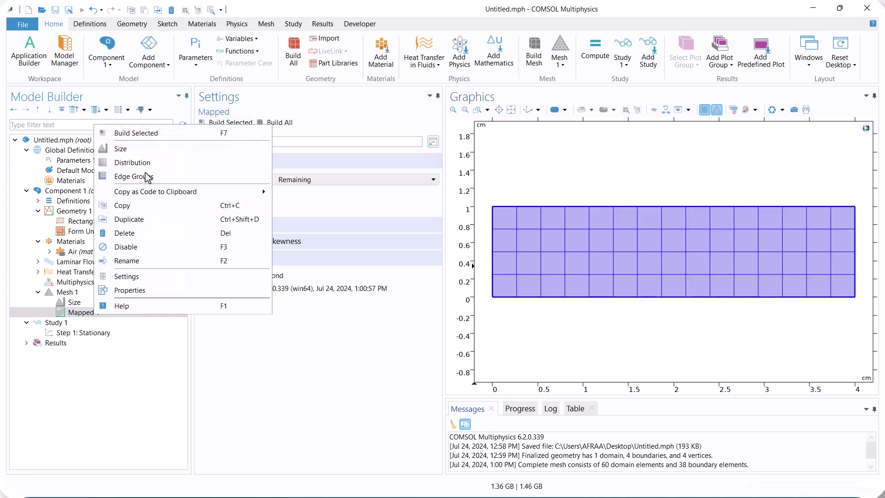
{"action": "left_click", "coordinate": [138, 163]}
{"action": "left_click", "coordinate": [491, 263]}
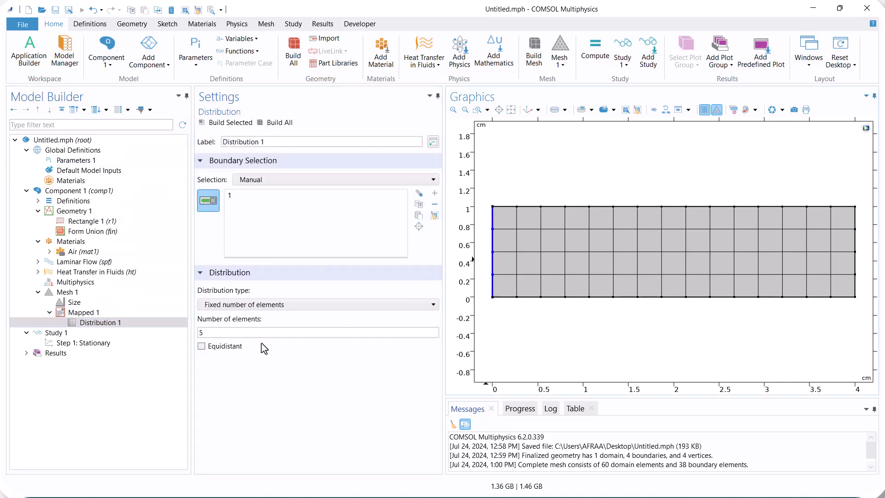
{"action": "double_click", "coordinate": [213, 333]}
{"action": "type", "text": "20"}
{"action": "left_click", "coordinate": [226, 122]}
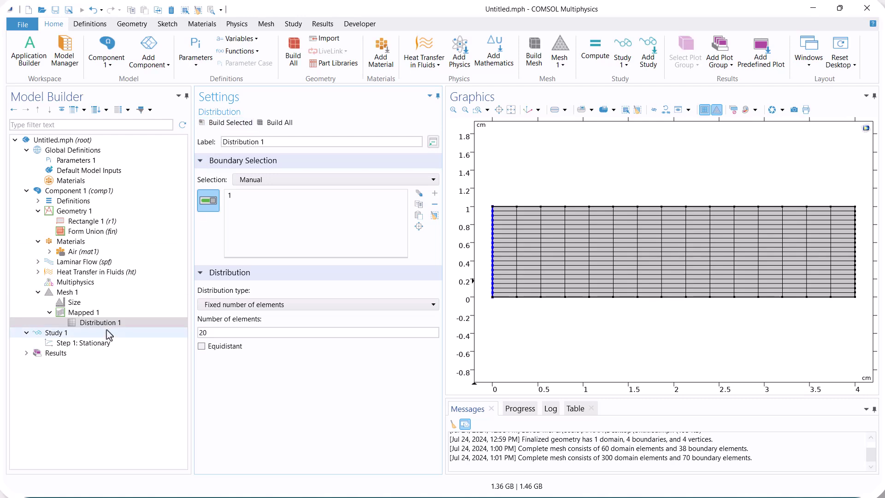
- Add a second distribution of 100 elements along the top wall and rebuild the mesh
{"action": "left_click", "coordinate": [85, 312]}
{"action": "right_click", "coordinate": [90, 313]}
{"action": "left_click", "coordinate": [138, 162]}
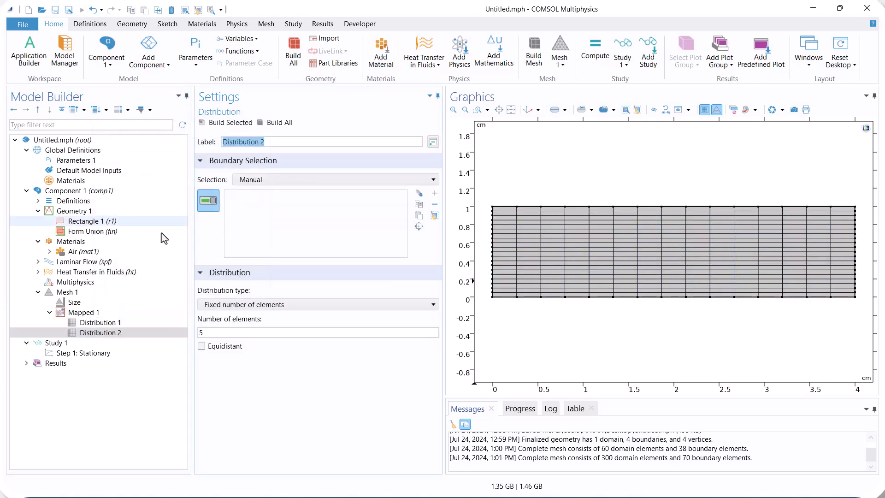
{"action": "left_click", "coordinate": [538, 206]}
{"action": "left_click", "coordinate": [216, 333]}
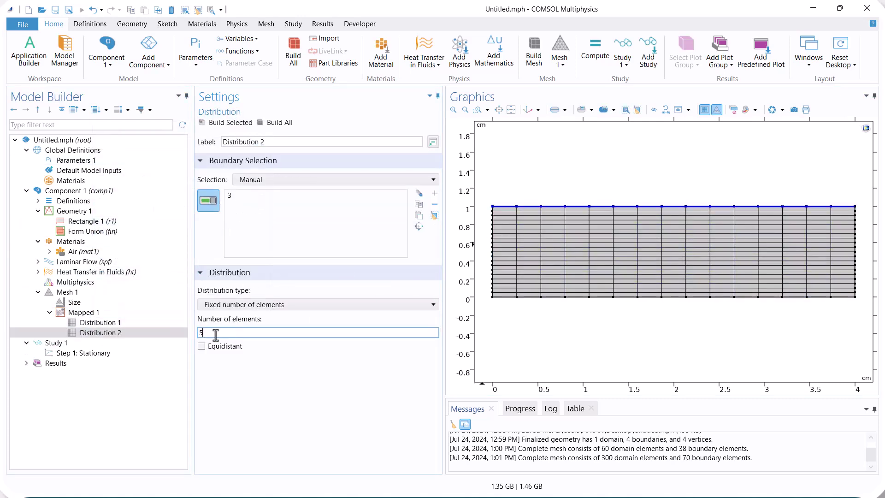
{"action": "left_click_drag", "start_coordinate": [216, 333], "coordinate": [195, 336]}
{"action": "type", "text": "100"}
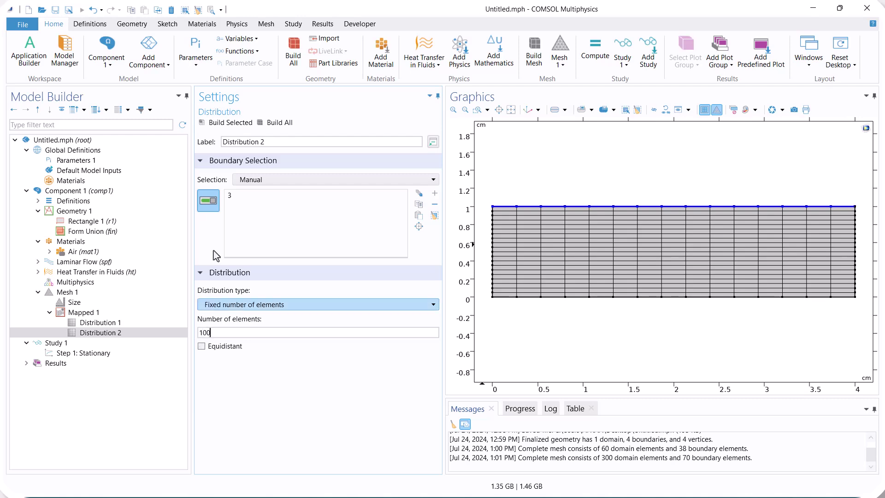
{"action": "left_click", "coordinate": [275, 123]}
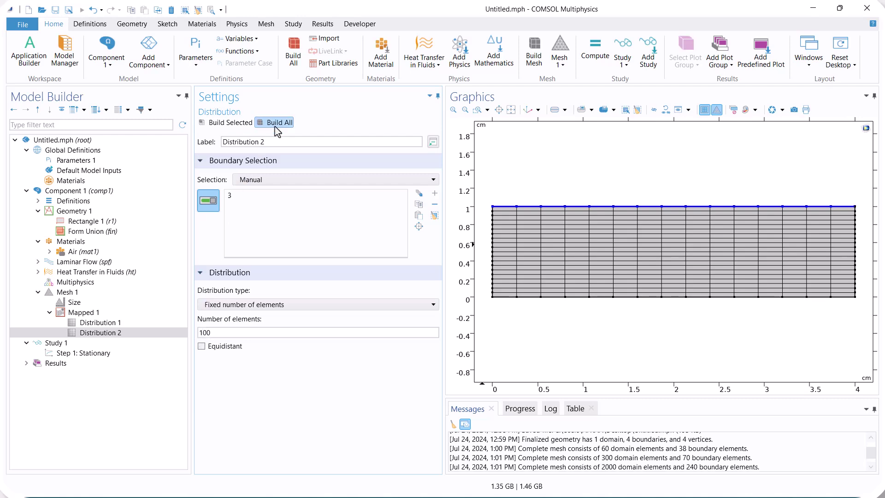
- Add boundary layers on the top and bottom walls and rebuild the mesh
{"action": "left_click", "coordinate": [95, 293]}
{"action": "right_click", "coordinate": [95, 294]}
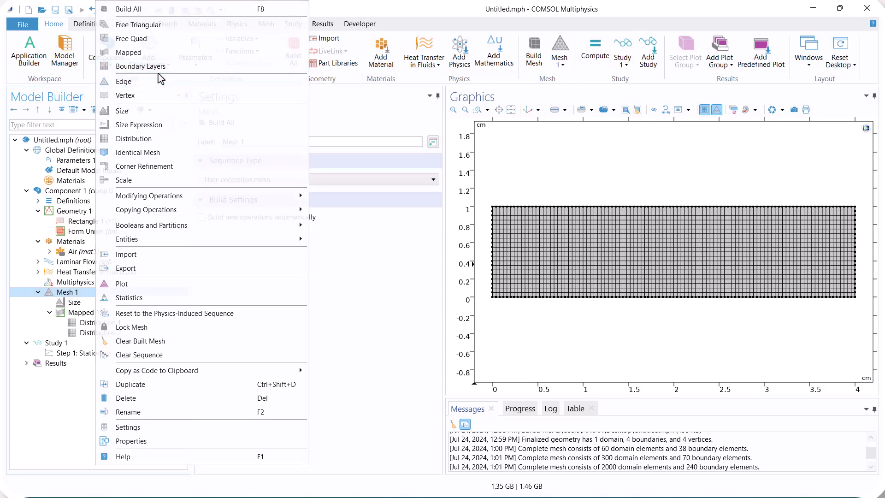
{"action": "left_click", "coordinate": [138, 65]}
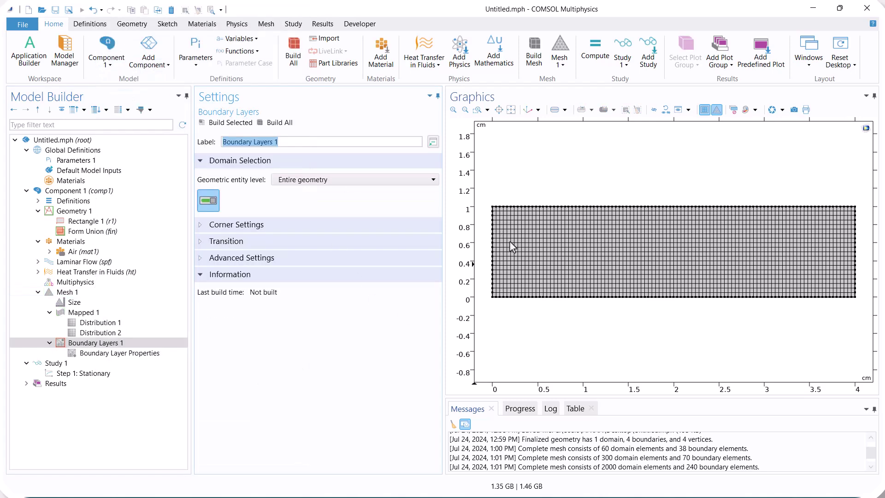
{"action": "left_click", "coordinate": [143, 363]}
{"action": "left_click", "coordinate": [142, 353]}
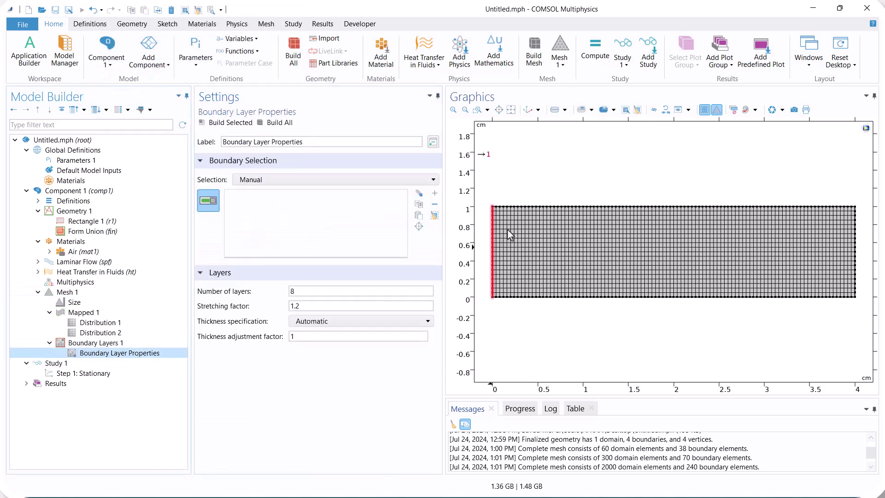
{"action": "left_click", "coordinate": [517, 206]}
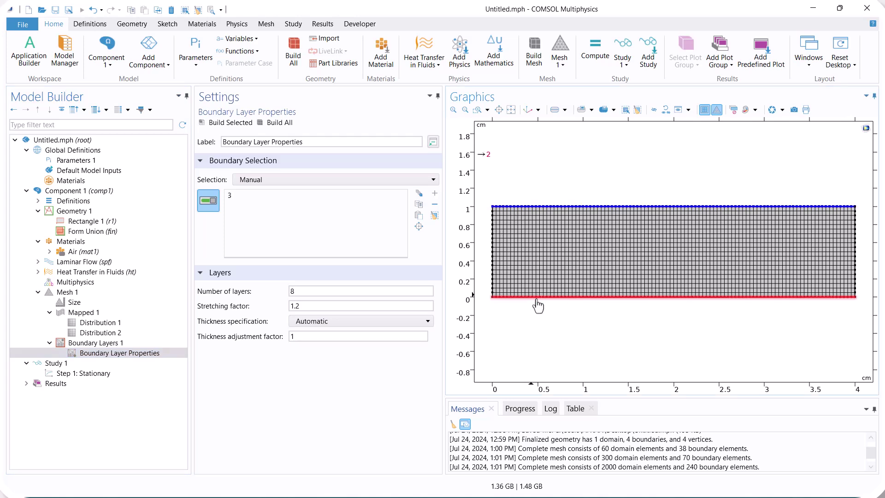
{"action": "left_click", "coordinate": [537, 298]}
{"action": "left_click", "coordinate": [230, 122]}
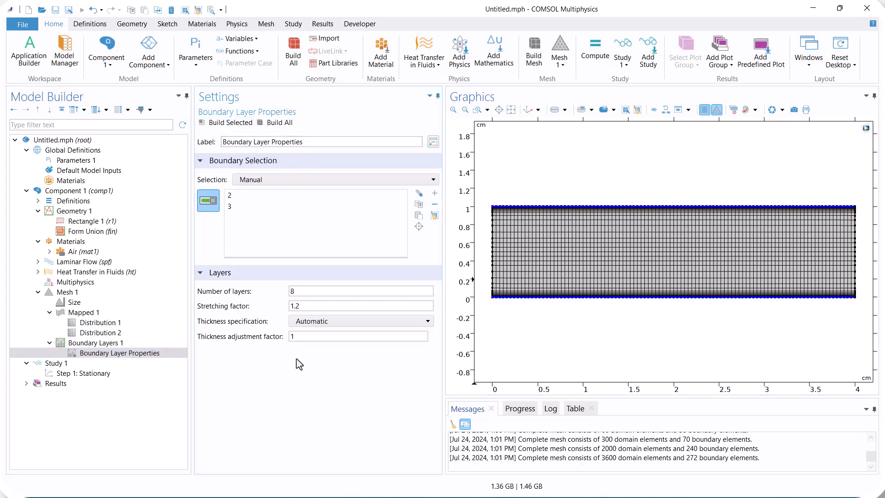
{"action": "left_click", "coordinate": [98, 373]}
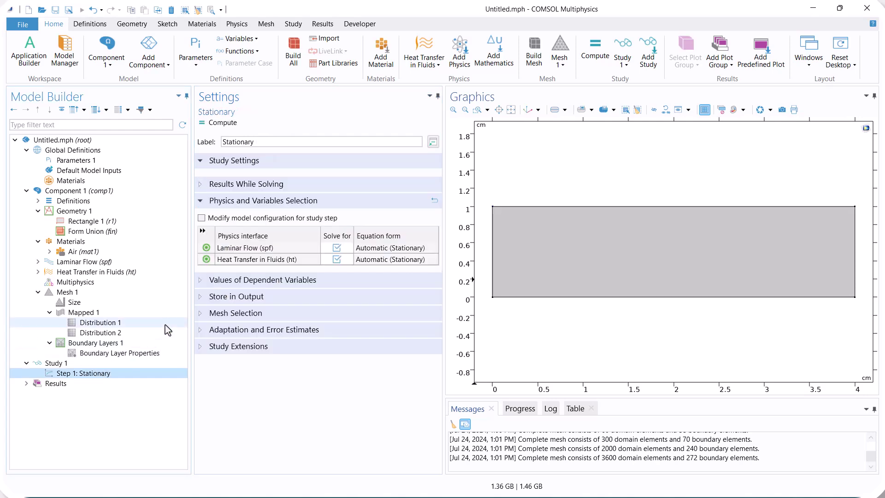
- Compute the stationary study and fit the velocity magnitude plot to the view
{"action": "left_click", "coordinate": [221, 122]}
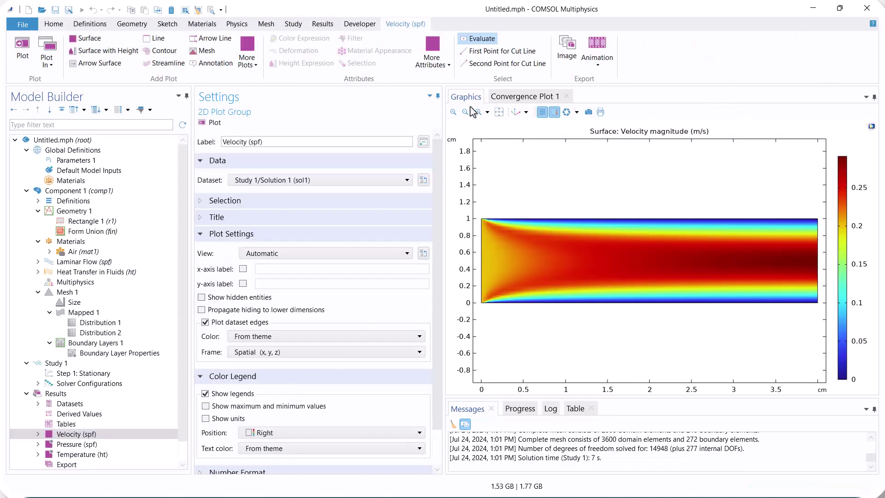
{"action": "left_click", "coordinate": [496, 112]}
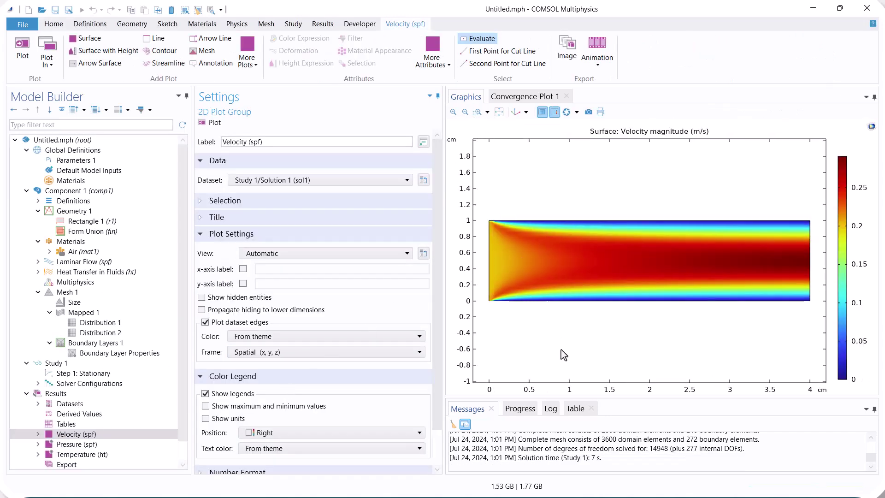
{"action": "left_click", "coordinate": [62, 404]}
- Add a Cut Line 2D dataset along the centerline from (0, 0.5) to (4, 0.5)
{"action": "right_click", "coordinate": [54, 406]}
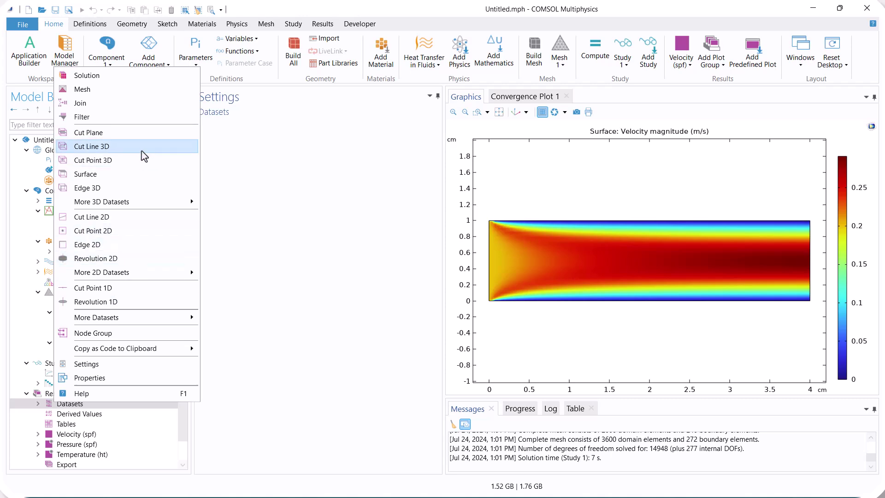
{"action": "left_click", "coordinate": [148, 217]}
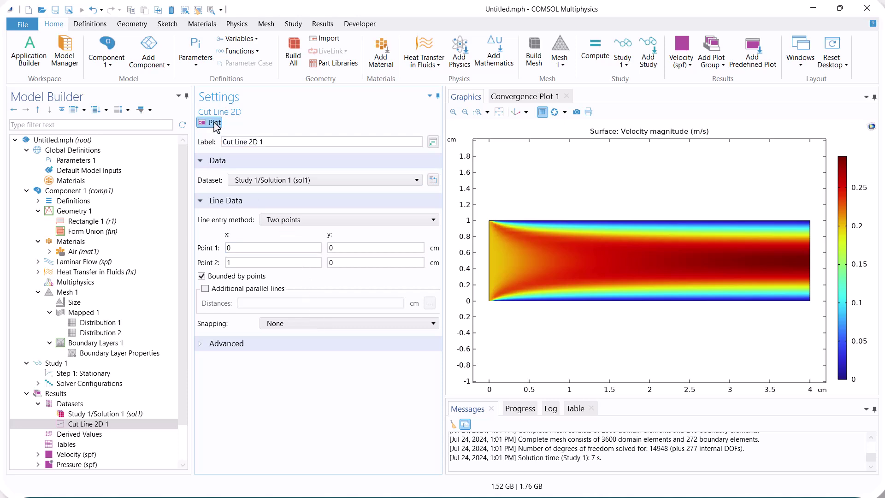
{"action": "left_click", "coordinate": [215, 123]}
{"action": "left_click", "coordinate": [215, 122]}
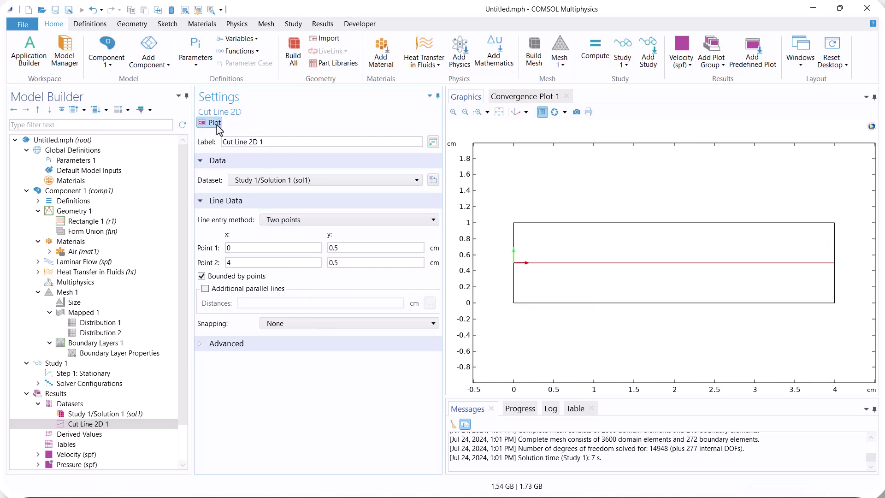
{"action": "scroll", "coordinate": [182, 369], "scroll_direction": "down", "scroll_amount": 2}
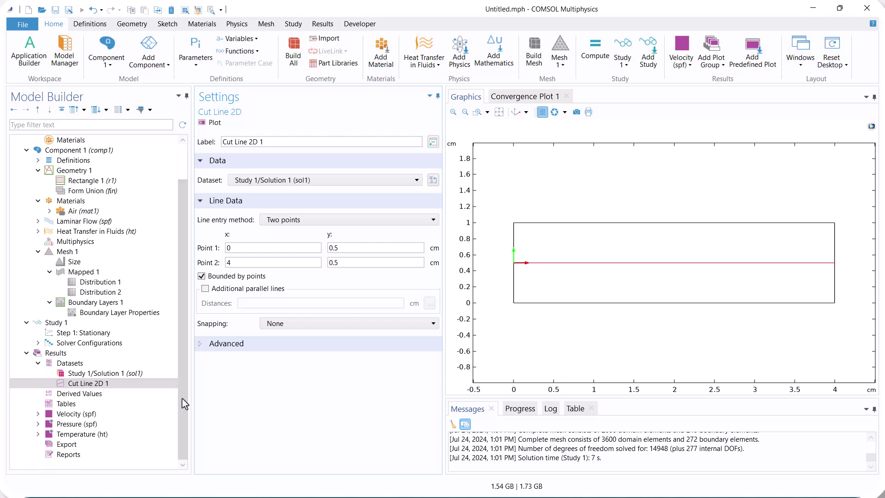
- Add a 1D Plot Group containing a Line Graph
{"action": "left_click", "coordinate": [81, 354]}
{"action": "right_click", "coordinate": [82, 355]}
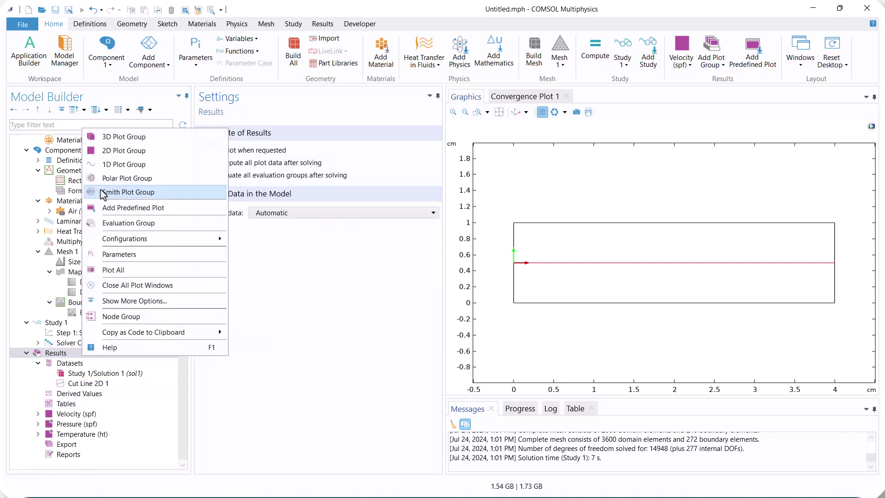
{"action": "left_click", "coordinate": [133, 165]}
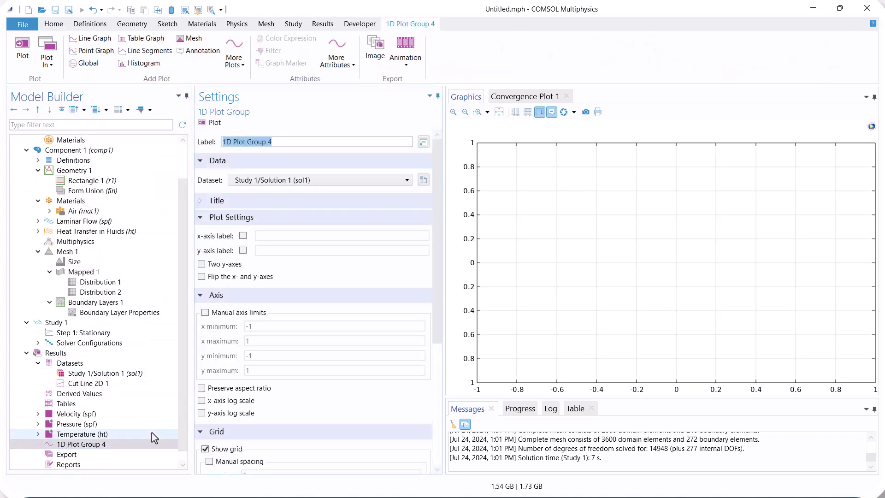
{"action": "right_click", "coordinate": [131, 445]}
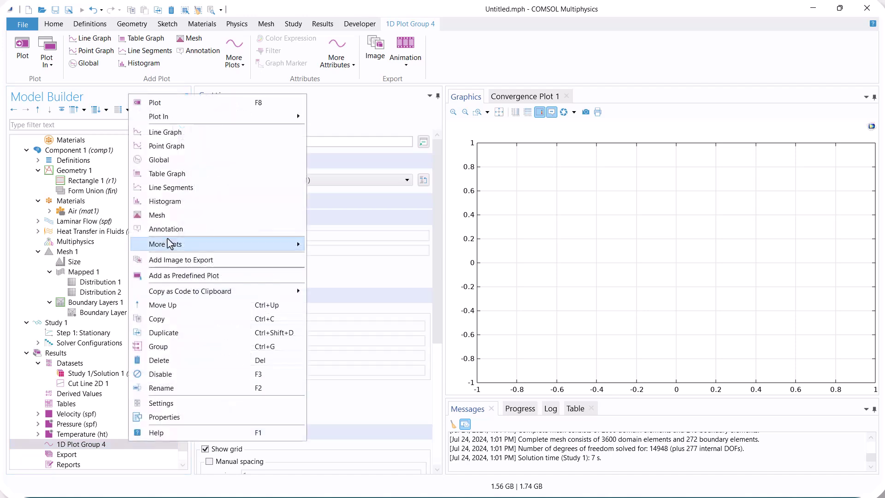
{"action": "left_click", "coordinate": [191, 132]}
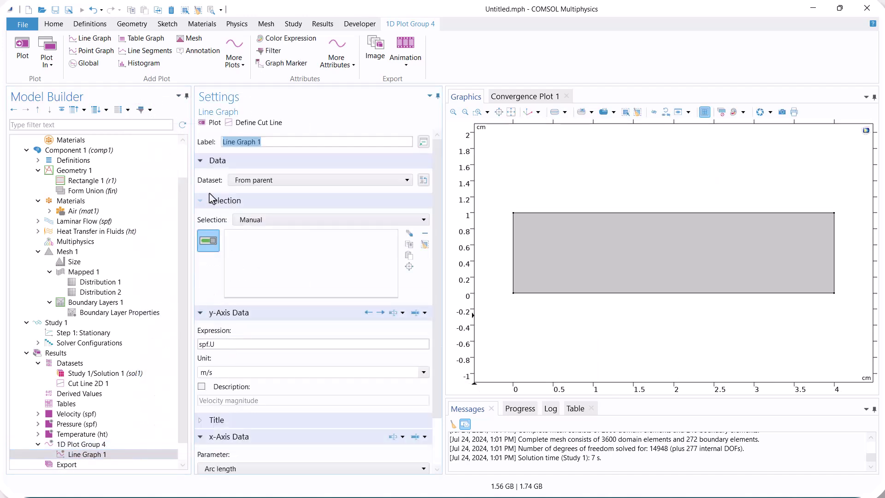
{"action": "left_click", "coordinate": [208, 123]}
- Base the line graph on Cut Line 2D 1 and plot centerline velocity magnitude
{"action": "left_click", "coordinate": [110, 434]}
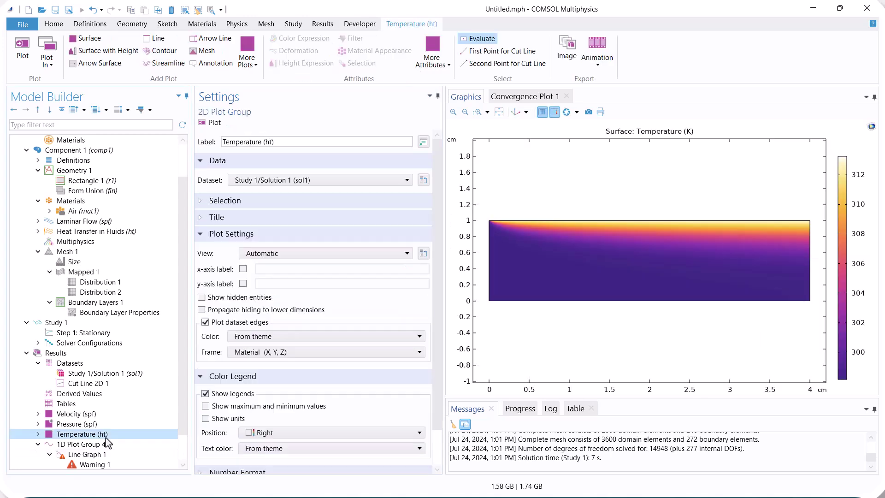
{"action": "left_click", "coordinate": [107, 443]}
{"action": "left_click", "coordinate": [249, 180]}
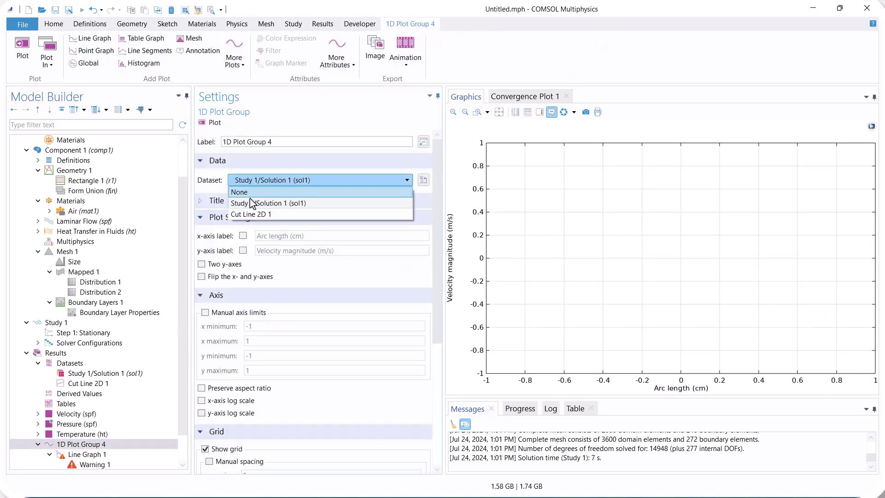
{"action": "left_click", "coordinate": [253, 214]}
{"action": "left_click", "coordinate": [216, 123]}
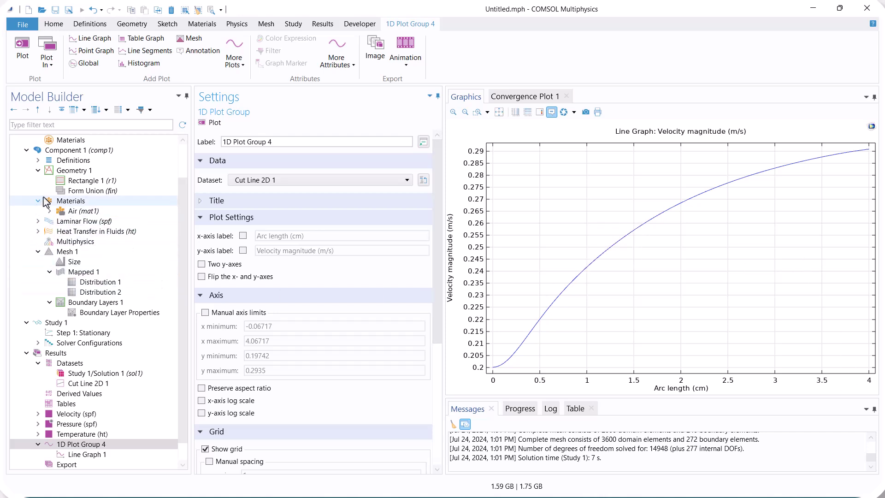
{"action": "left_click", "coordinate": [75, 184]}
- Rebuild the channel rectangle 6 cm wide and fit it in view
{"action": "double_click", "coordinate": [229, 218]}
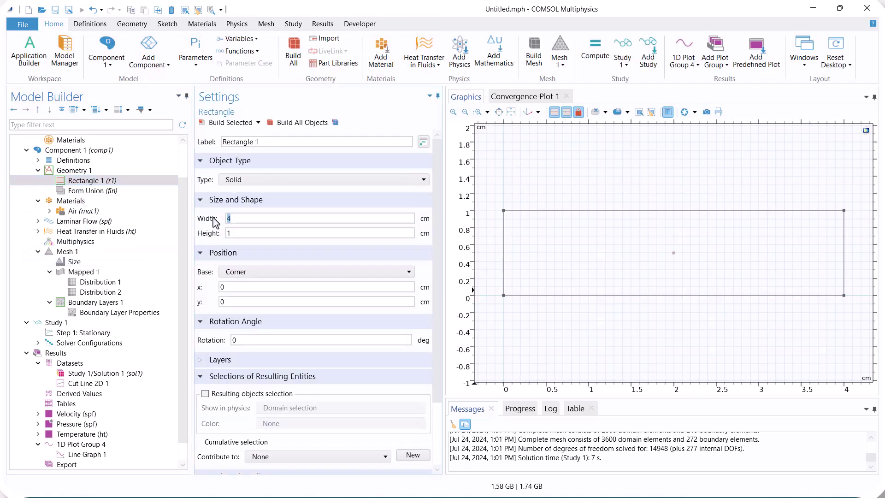
{"action": "left_click", "coordinate": [236, 123]}
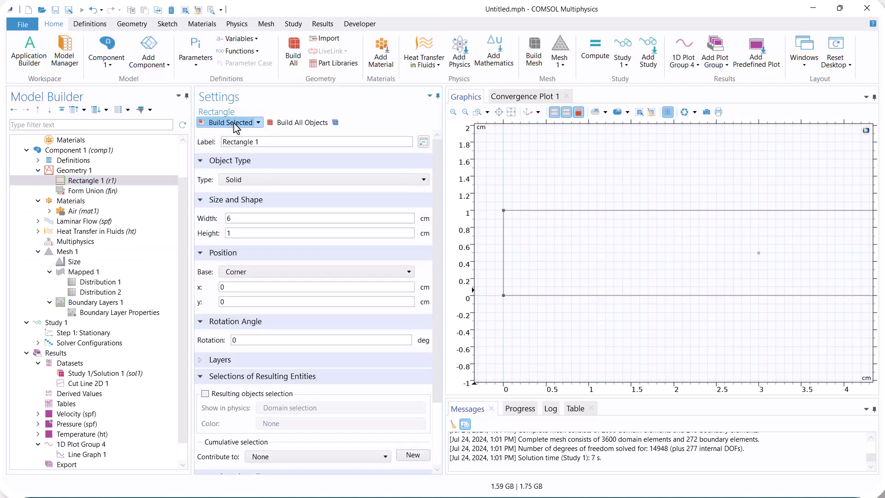
{"action": "left_click", "coordinate": [511, 112]}
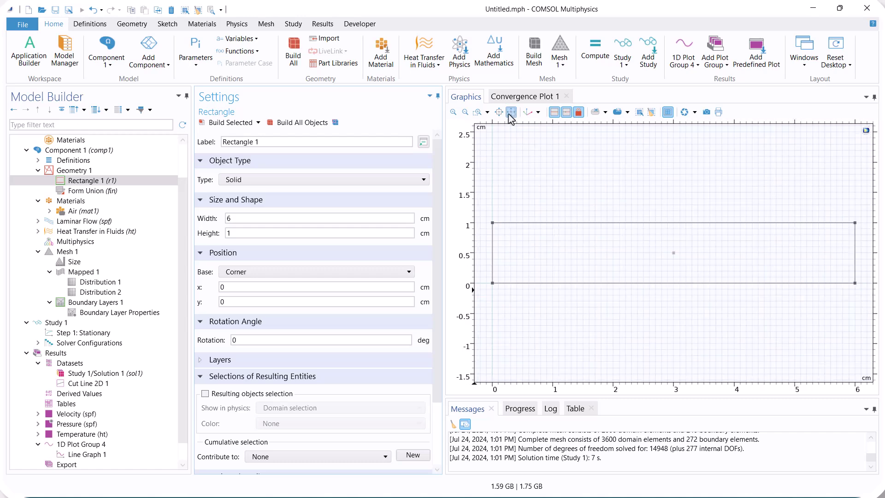
- Open the Cut Line 2D 1 settings and move to the Point 2 x field
{"action": "left_click", "coordinate": [121, 384]}
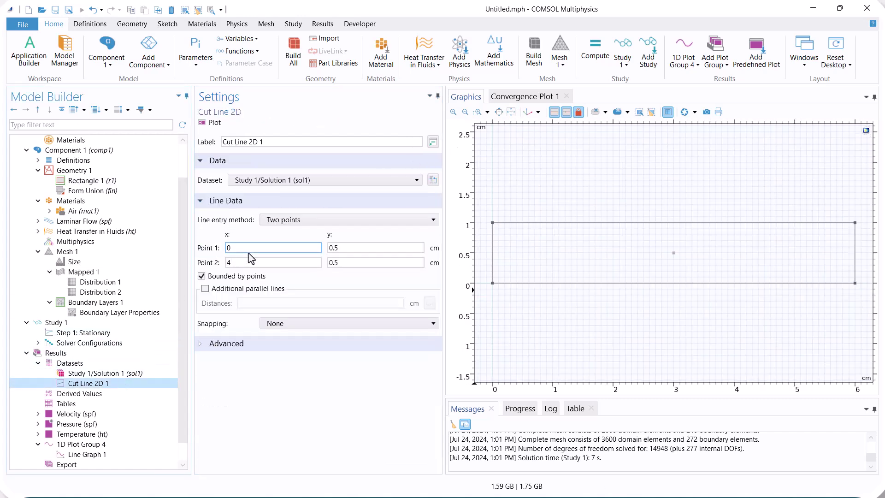
{"action": "left_click", "coordinate": [344, 248]}
{"action": "key", "text": "Tab"}
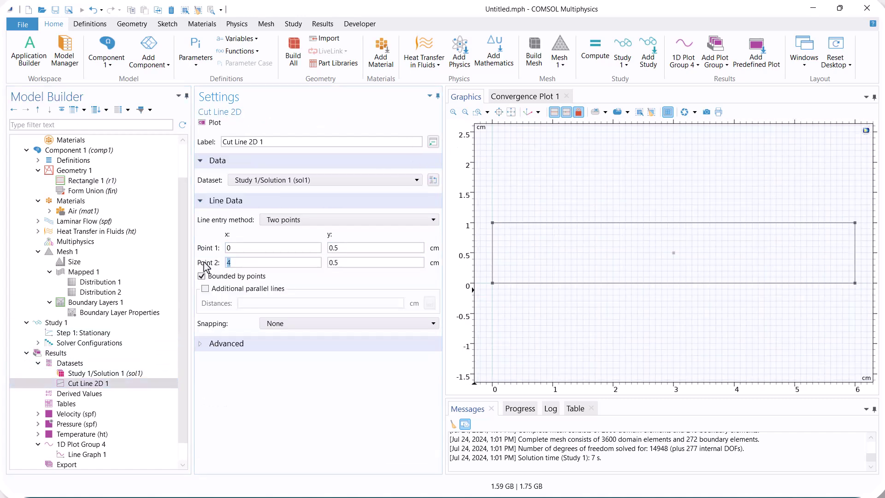
- Set the cut line end x to 6, re-solve Study 1, and show the centerline velocity graph
{"action": "type", "text": "6"}
{"action": "left_click", "coordinate": [212, 123]}
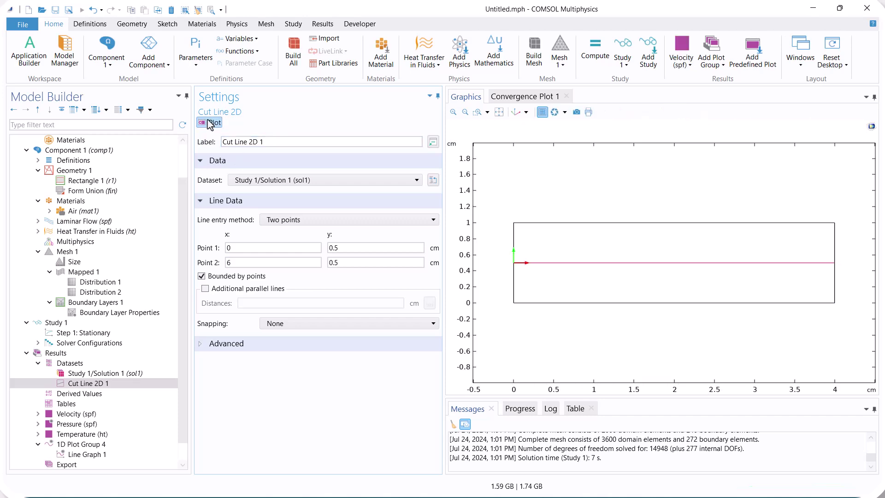
{"action": "left_click", "coordinate": [57, 323]}
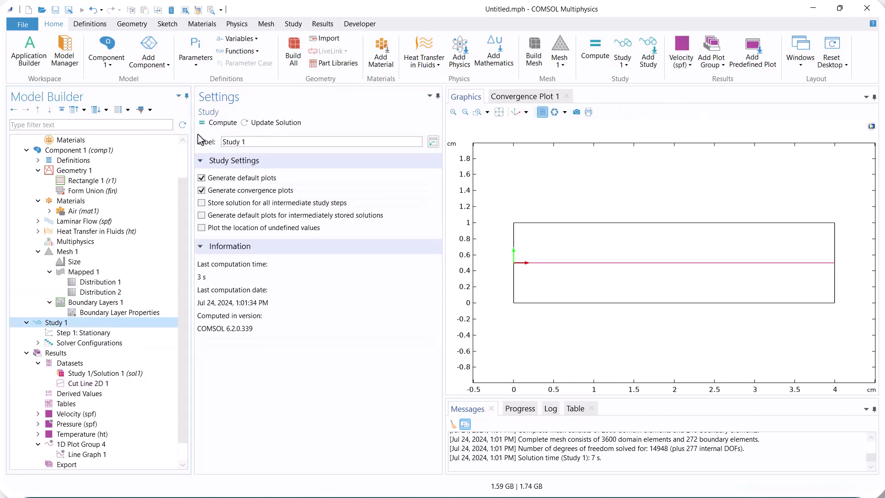
{"action": "left_click", "coordinate": [206, 123]}
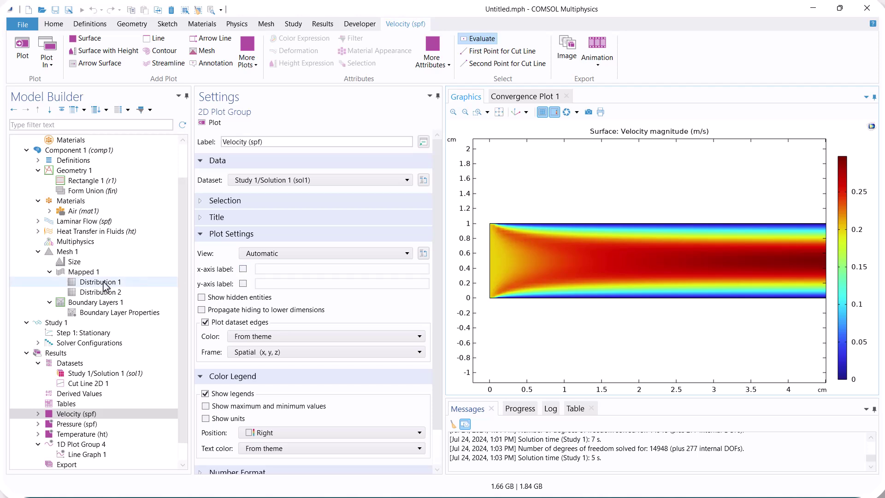
{"action": "left_click", "coordinate": [115, 455]}
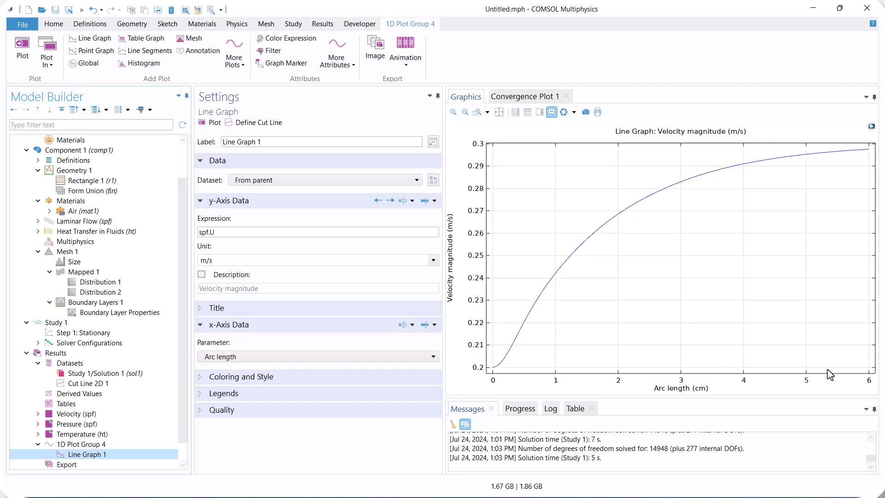
{"action": "left_click", "coordinate": [66, 211]}
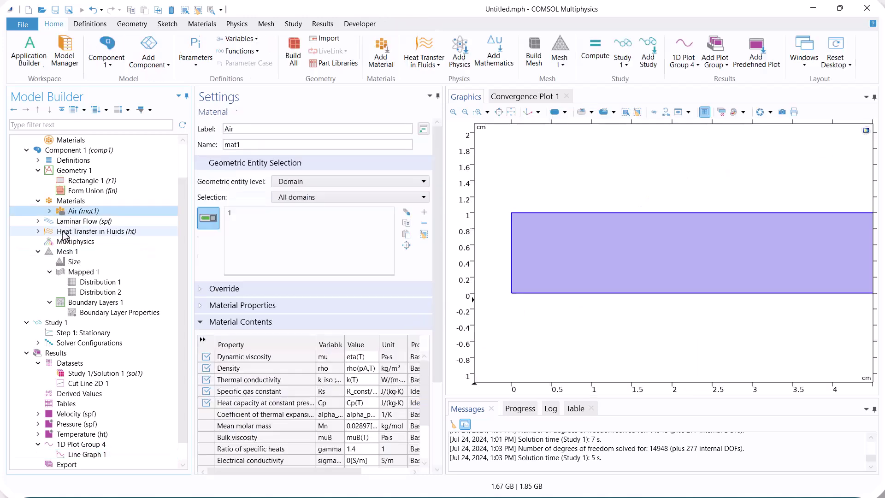
- Change the channel rectangle width from 6 to 8 cm and rebuild the geometry
{"action": "left_click", "coordinate": [74, 272]}
{"action": "left_click", "coordinate": [106, 181]}
{"action": "left_click", "coordinate": [252, 218]}
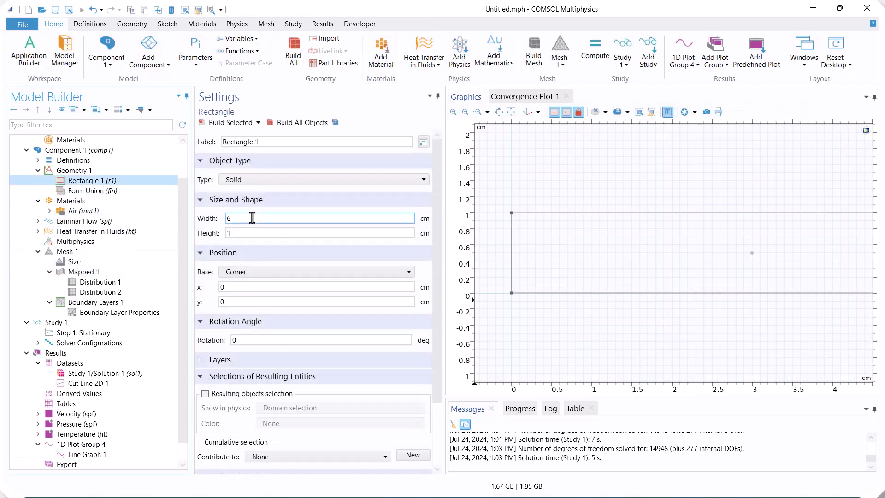
{"action": "double_click", "coordinate": [252, 218]}
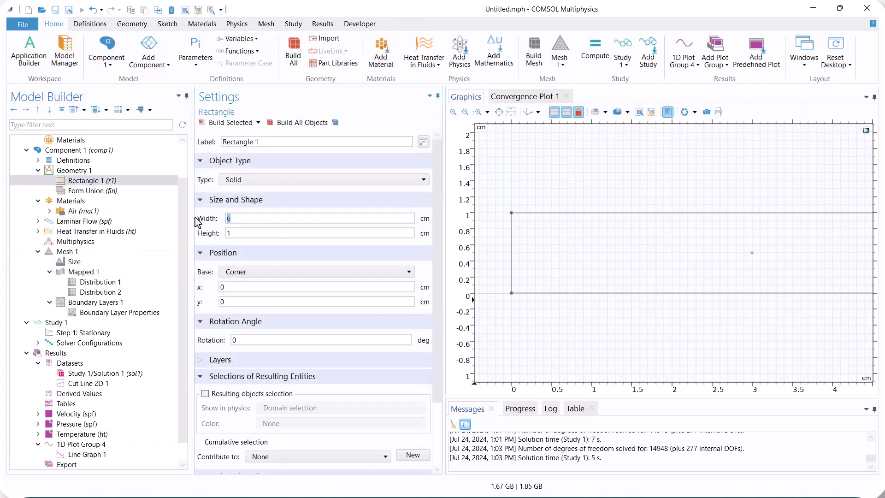
{"action": "left_click", "coordinate": [231, 122]}
- Re-solve the stationary study on the 8 cm channel
{"action": "scroll", "coordinate": [177, 385], "scroll_direction": "down", "scroll_amount": 2}
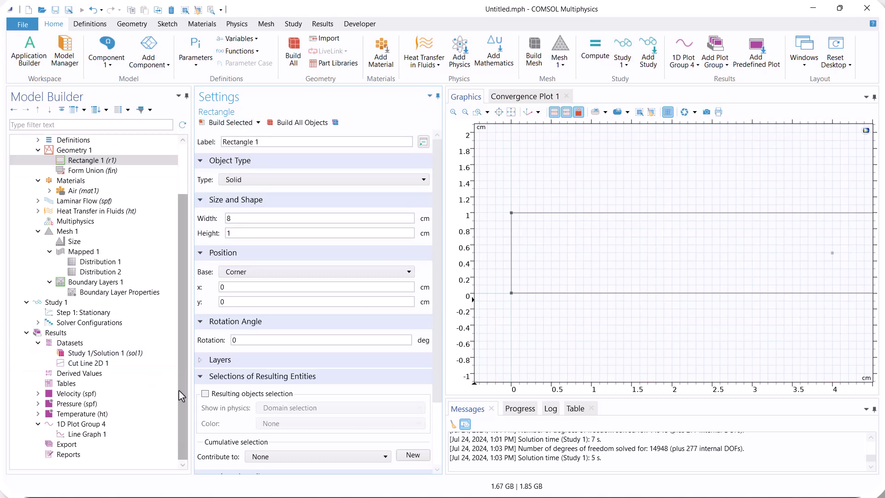
{"action": "left_click", "coordinate": [92, 313]}
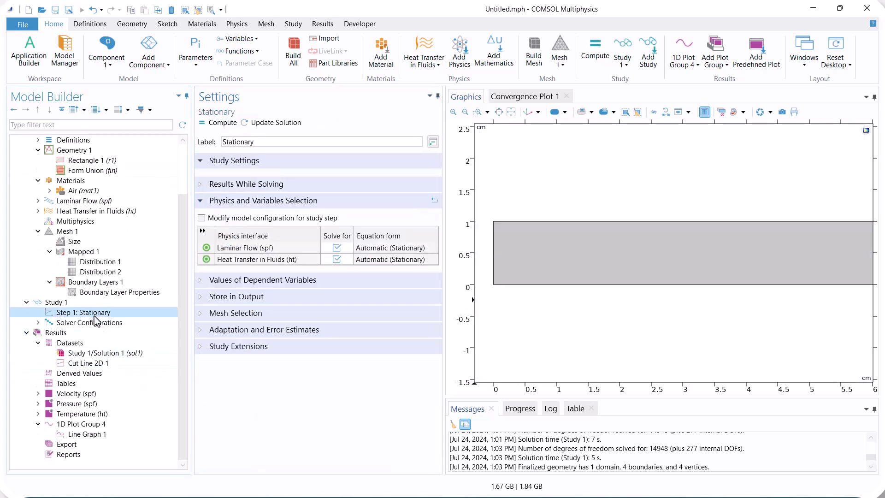
{"action": "left_click", "coordinate": [213, 123]}
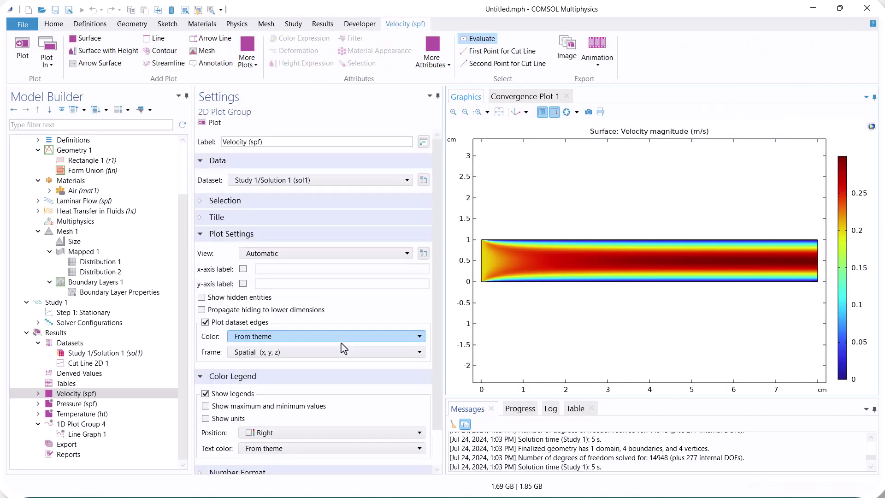
{"action": "left_click", "coordinate": [115, 371]}
- Set Cut Line 2D 1 Point 2 x to 8, replot, and view the centerline velocity graph
{"action": "left_click", "coordinate": [110, 363]}
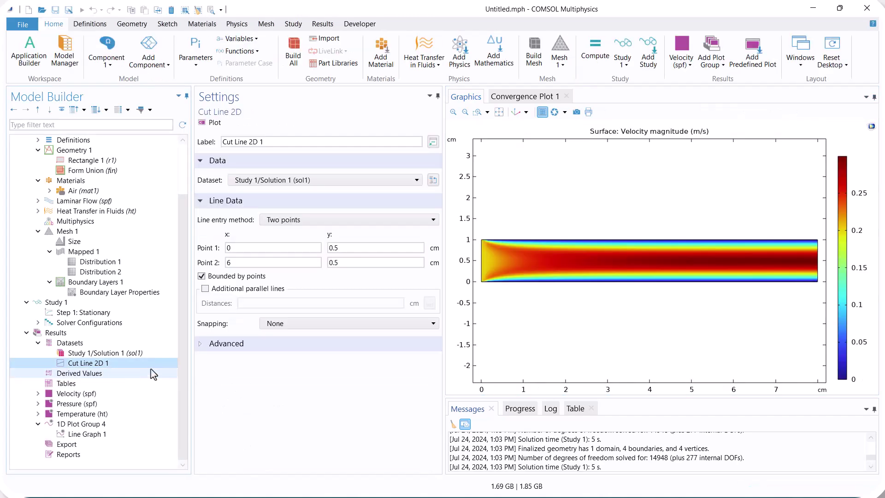
{"action": "left_click", "coordinate": [230, 263]}
{"action": "key", "text": "BackSpace"}
{"action": "type", "text": "8"}
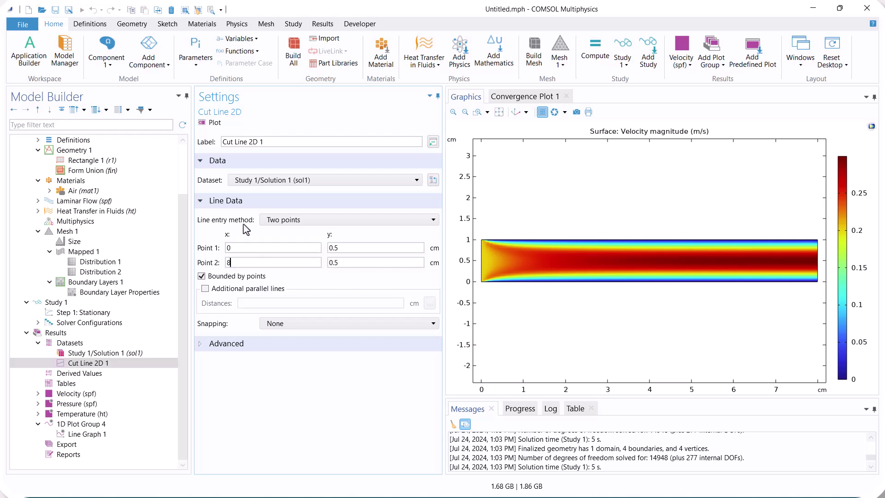
{"action": "left_click", "coordinate": [213, 122]}
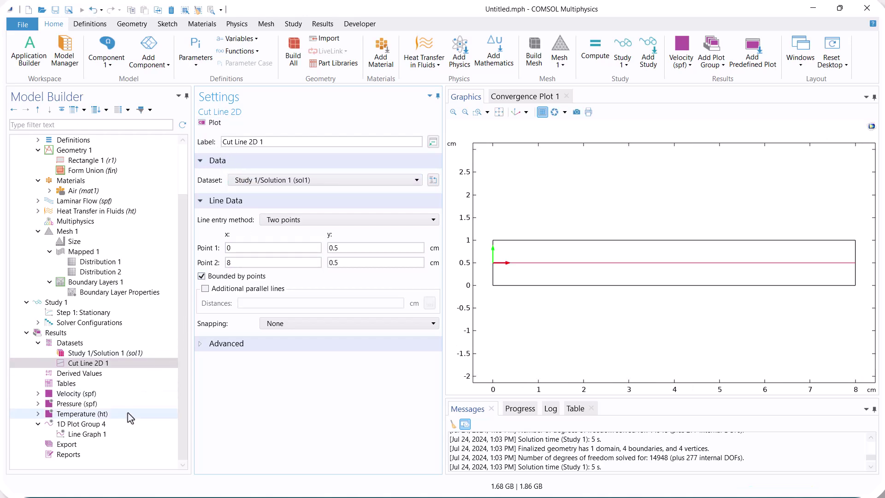
{"action": "left_click", "coordinate": [122, 434]}
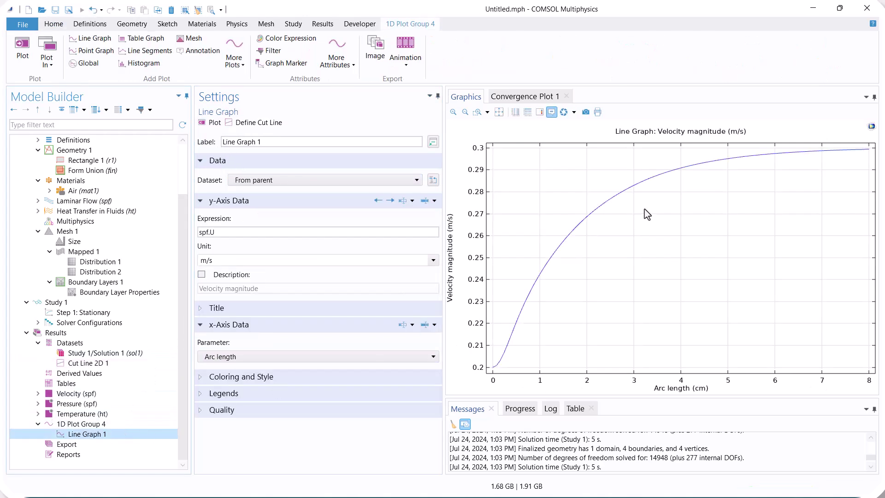
{"action": "mouse_move", "coordinate": [858, 150]}
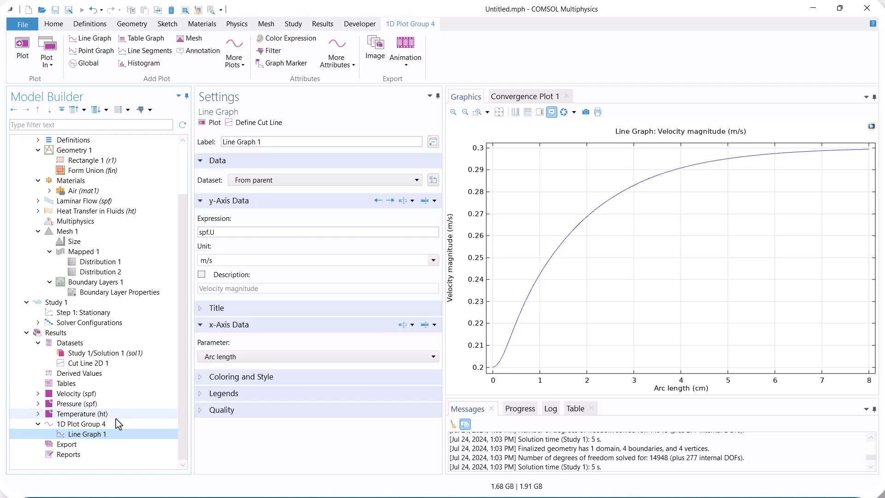
- Review the temperature, pressure and velocity plots, then plot temperature T along the centerline
{"action": "left_click", "coordinate": [81, 414]}
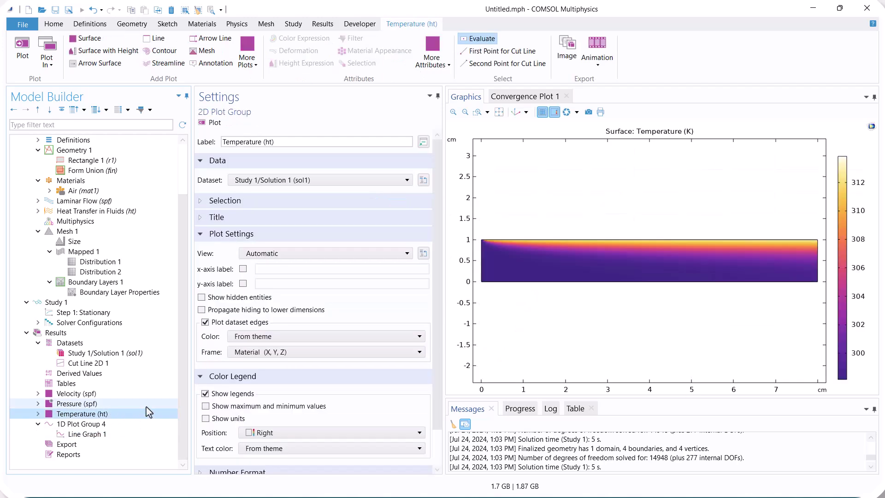
{"action": "left_click", "coordinate": [110, 403]}
{"action": "left_click", "coordinate": [109, 394]}
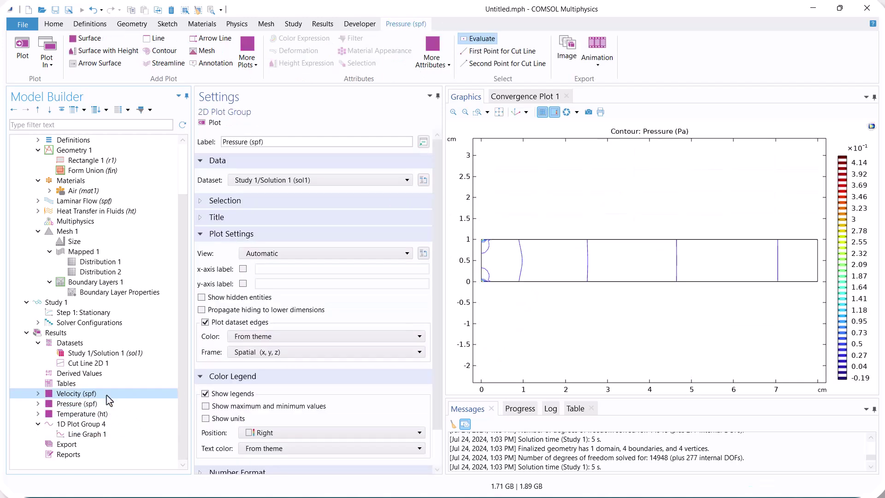
{"action": "left_click", "coordinate": [120, 434]}
{"action": "triple_click", "coordinate": [205, 232]}
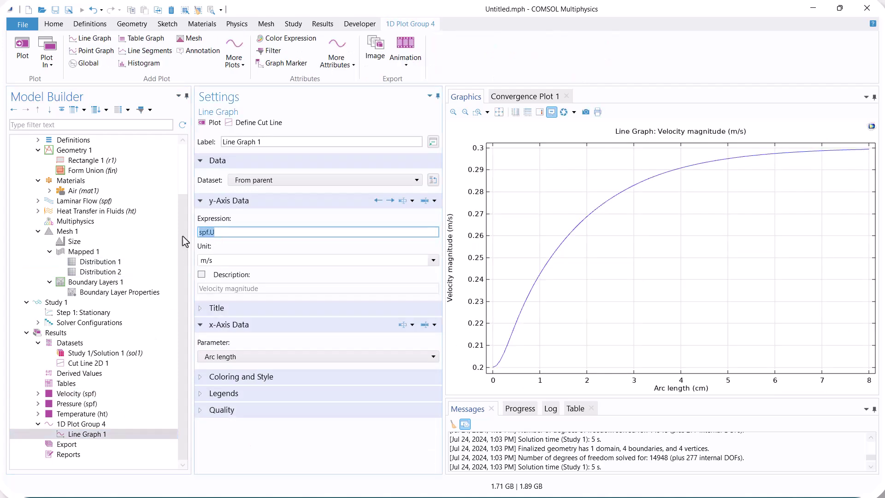
{"action": "type", "text": "T"}
{"action": "key", "text": "Return"}
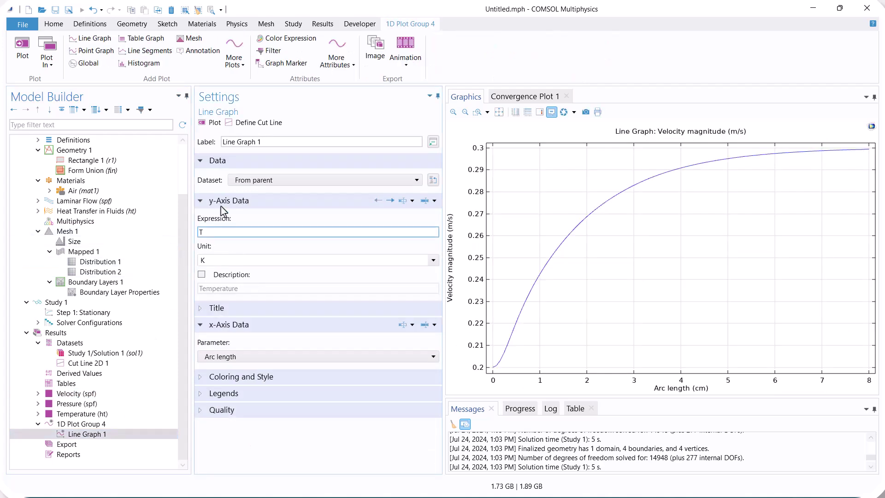
{"action": "left_click", "coordinate": [215, 124]}
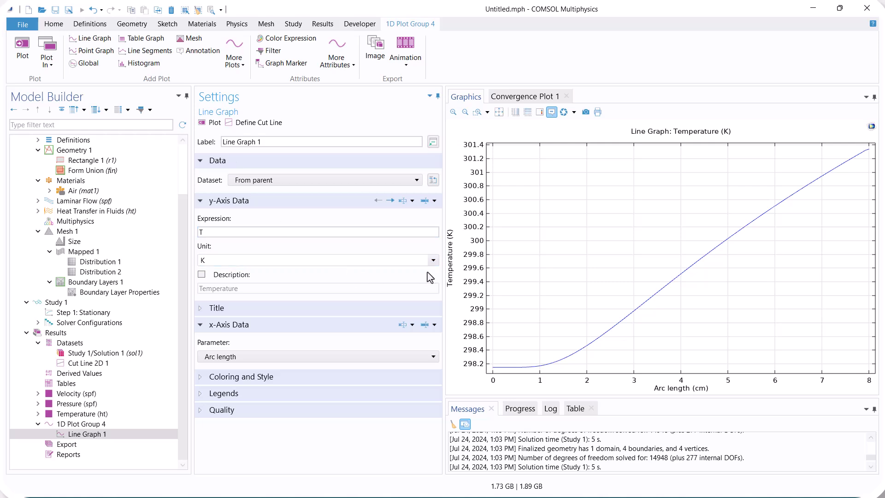
- Show the centerline temperature in degC, then change the expression to Ty and replot
{"action": "left_click", "coordinate": [428, 260]}
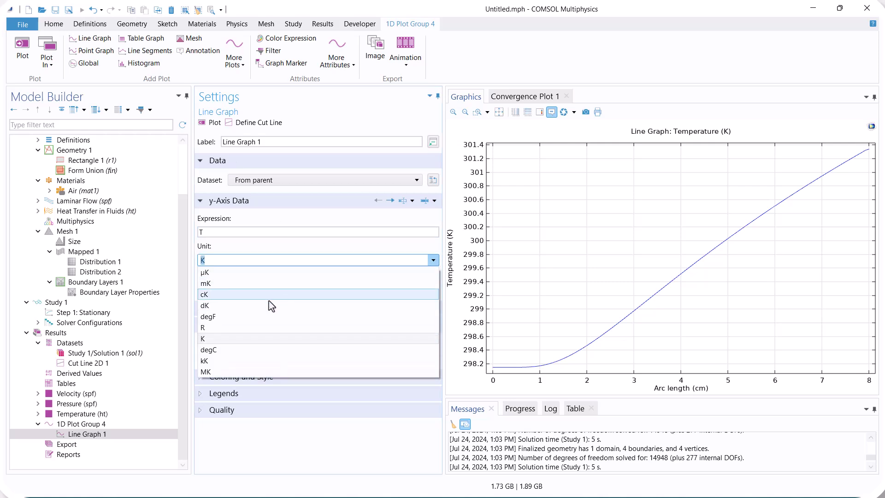
{"action": "left_click", "coordinate": [219, 350]}
{"action": "left_click", "coordinate": [214, 124]}
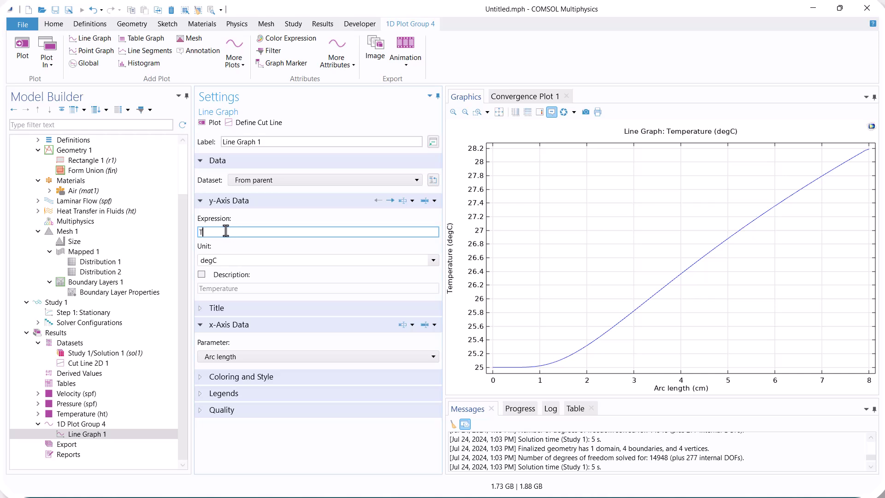
{"action": "type", "text": "y"}
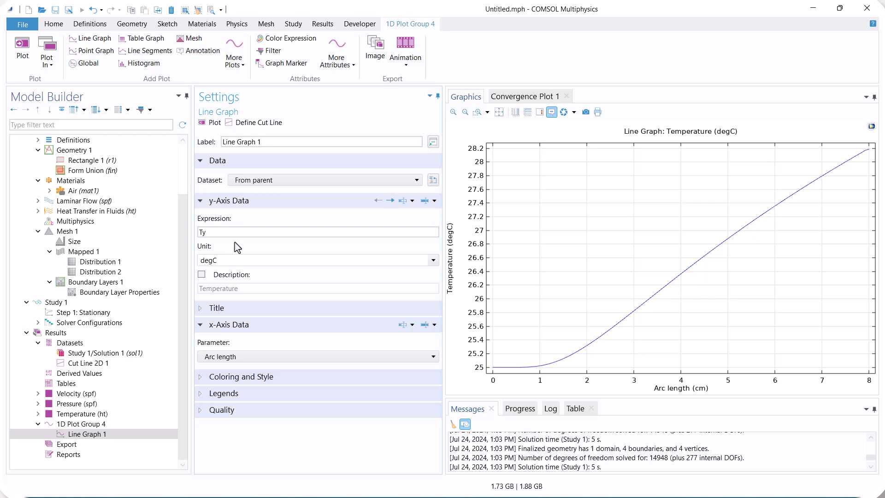
{"action": "left_click", "coordinate": [214, 123]}
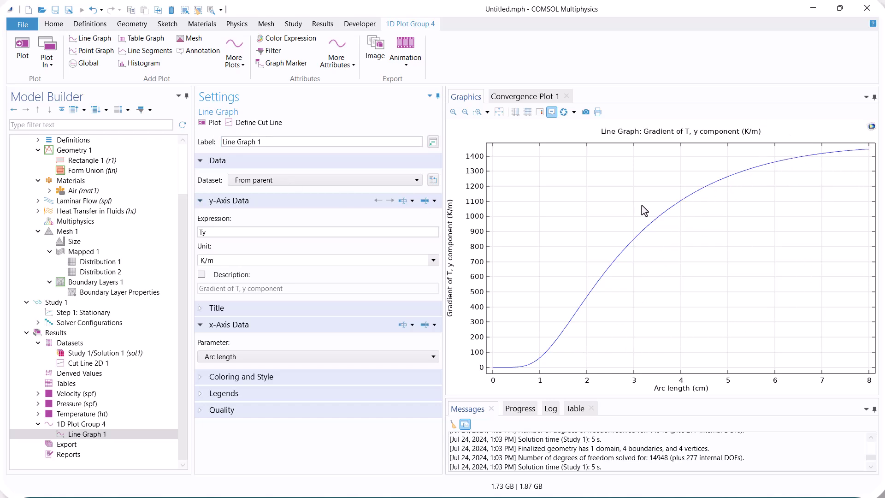
{"action": "scroll", "coordinate": [156, 225], "scroll_direction": "up", "scroll_amount": 3}
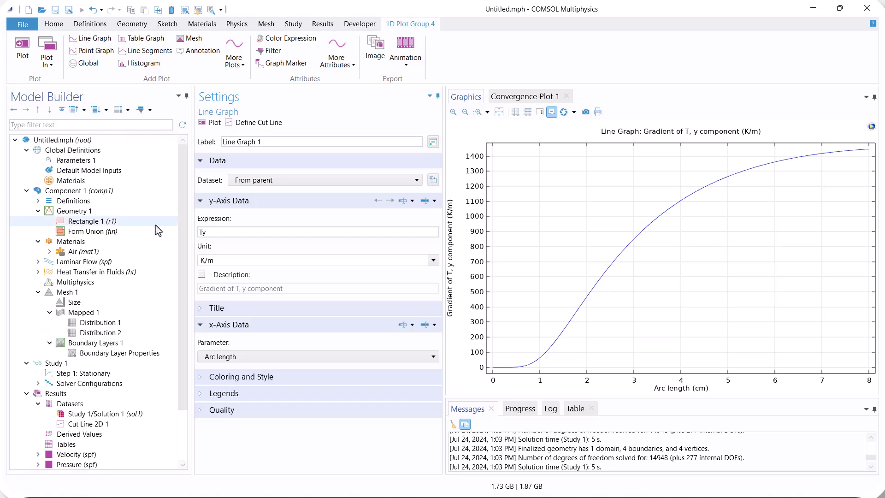
- Change the rectangle width from 8 to 10 cm, rebuild, and fit the channel in view
{"action": "left_click", "coordinate": [156, 223]}
{"action": "left_click_drag", "start_coordinate": [247, 219], "coordinate": [210, 225]}
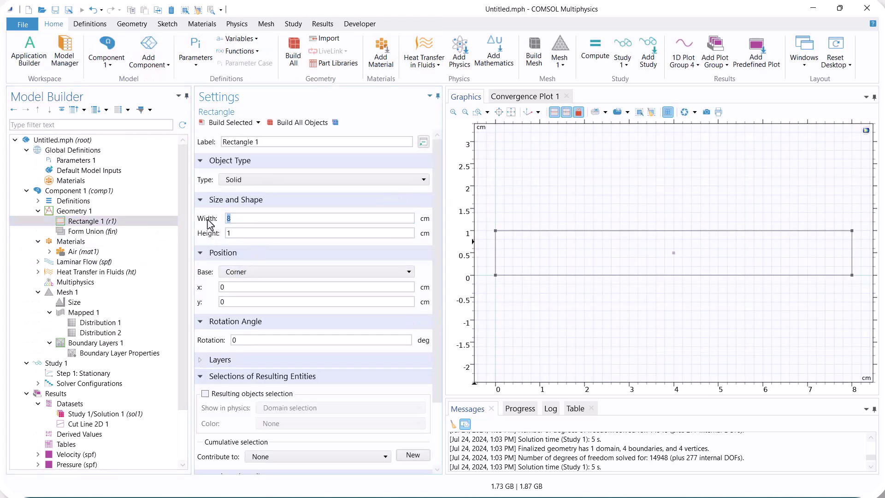
{"action": "type", "text": "10"}
{"action": "left_click", "coordinate": [222, 123]}
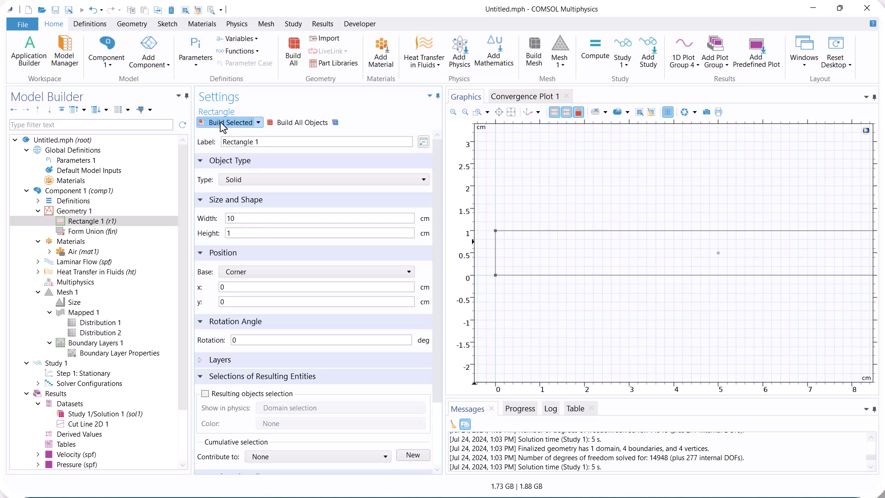
{"action": "left_click", "coordinate": [506, 112]}
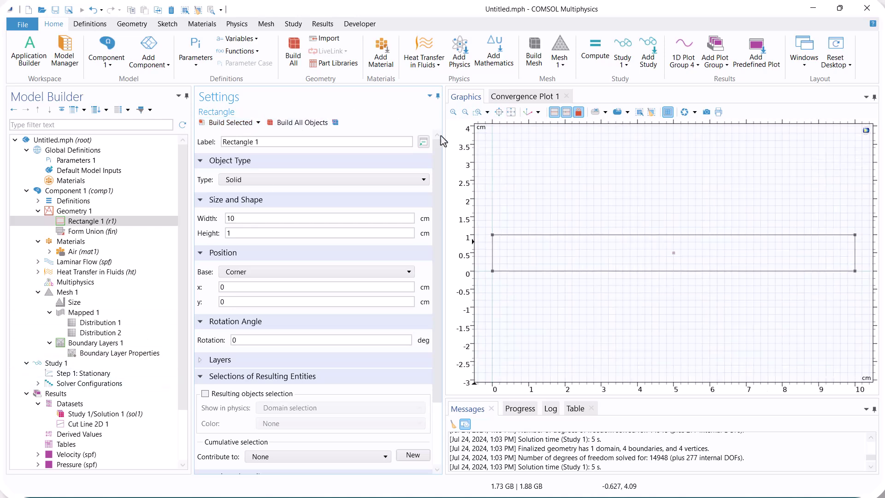
- Set the lengthwise mesh distribution to 150 elements, build the mesh, and re-solve
{"action": "left_click", "coordinate": [90, 323]}
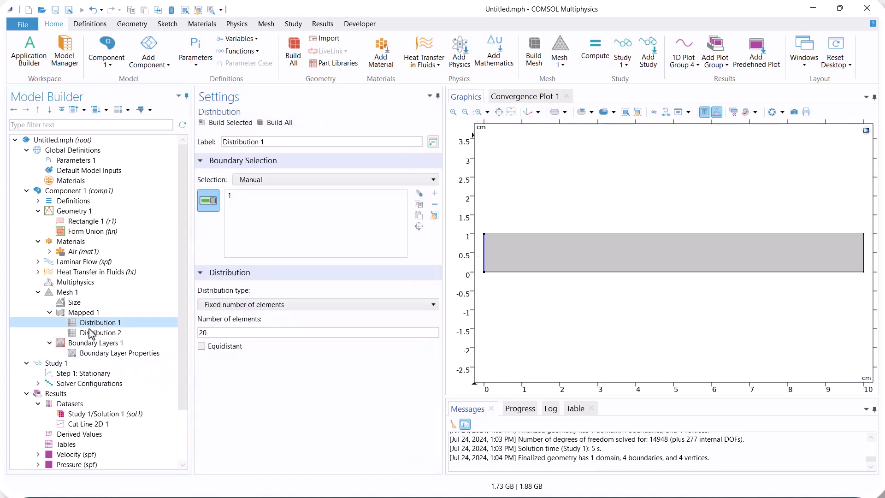
{"action": "left_click", "coordinate": [99, 332]}
{"action": "left_click_drag", "start_coordinate": [221, 331], "coordinate": [193, 332]}
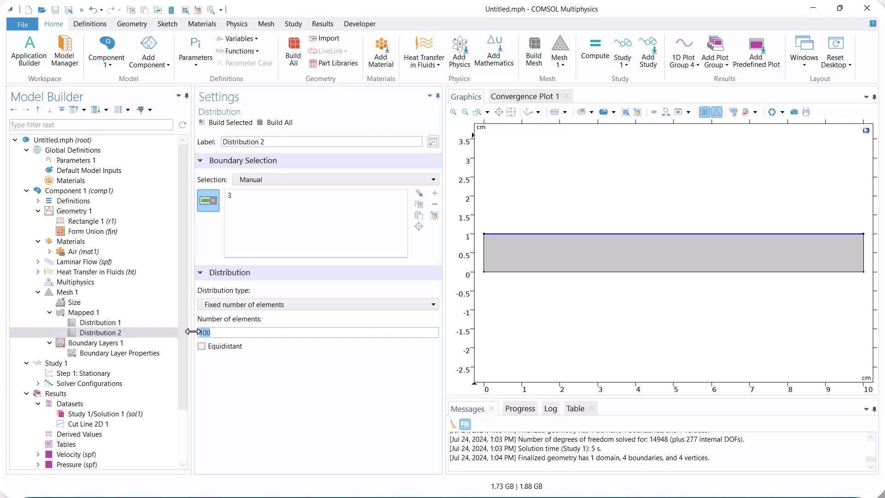
{"action": "type", "text": "15"}
{"action": "left_click", "coordinate": [279, 123]}
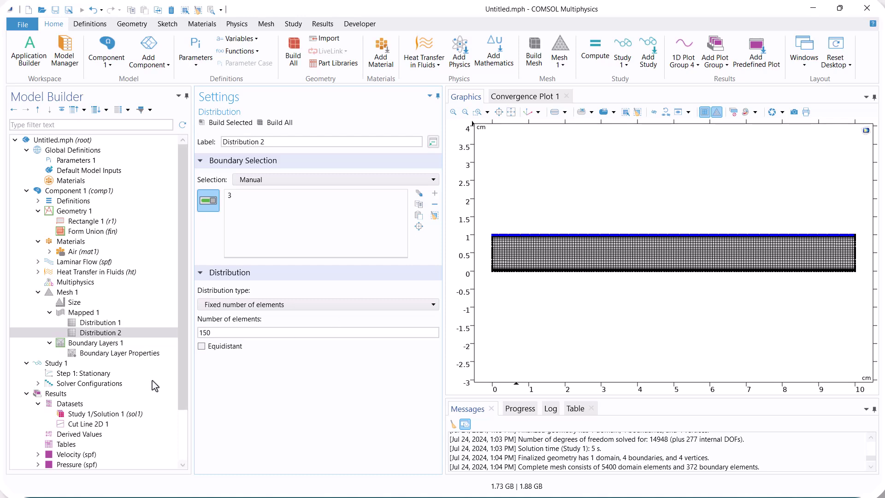
{"action": "left_click", "coordinate": [78, 373]}
{"action": "left_click", "coordinate": [216, 123]}
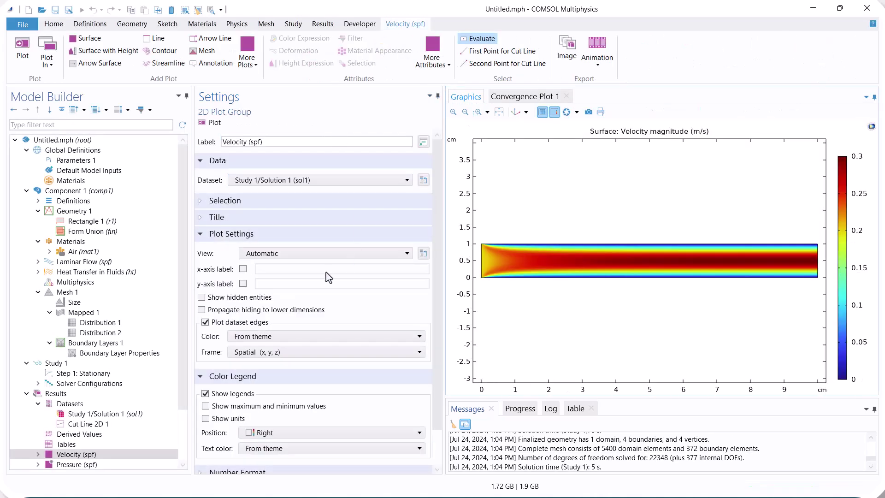
- Extend the centerline cut line's Point 2 to x = 10 and replot it
{"action": "scroll", "coordinate": [182, 382], "scroll_direction": "down", "scroll_amount": 2}
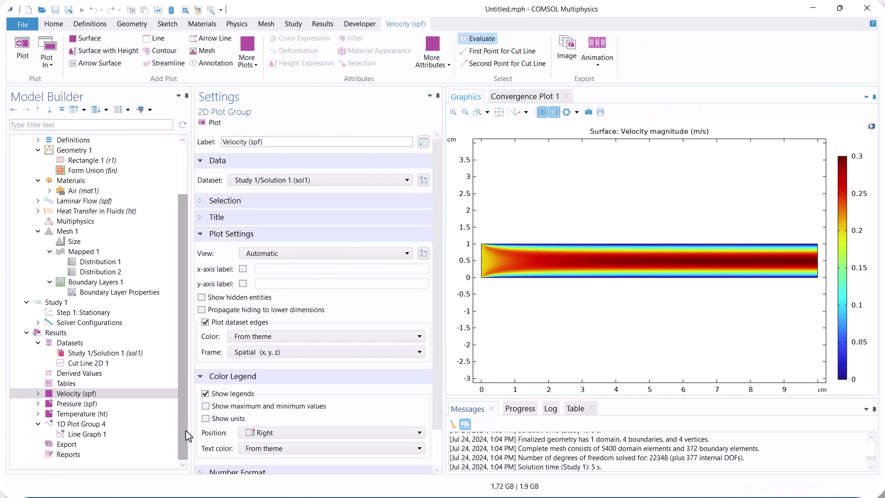
{"action": "left_click", "coordinate": [134, 363]}
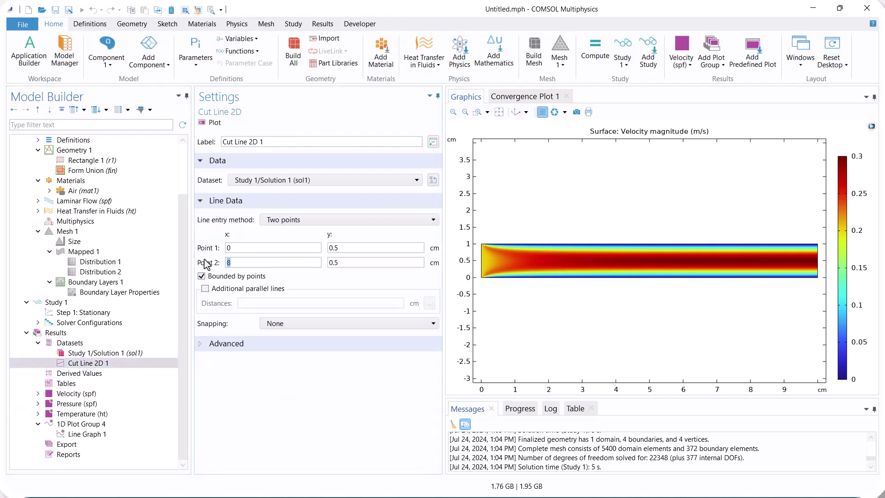
{"action": "left_click", "coordinate": [212, 122]}
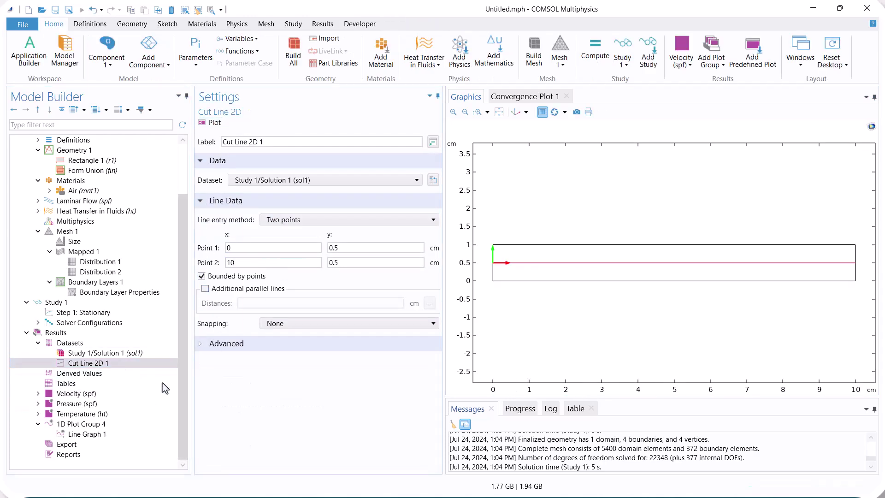
- Select the Ty expression in Line Graph 1 for replacement
{"action": "left_click", "coordinate": [119, 424]}
{"action": "left_click", "coordinate": [87, 434]}
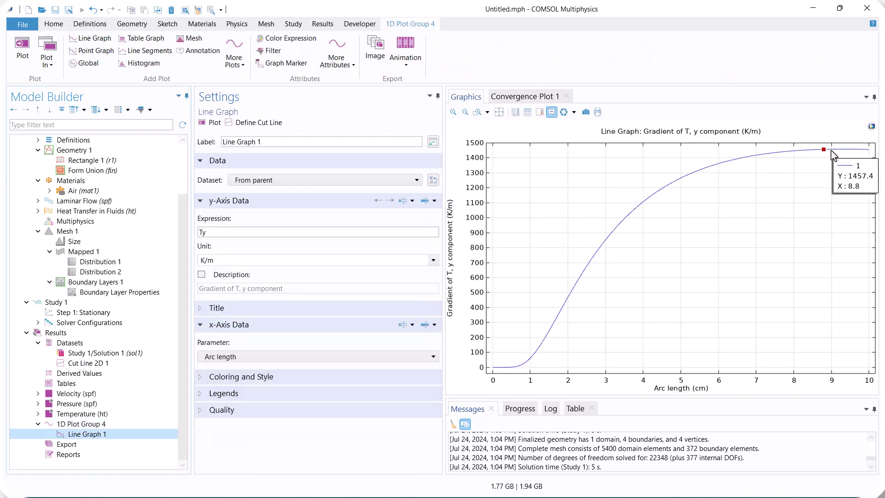
{"action": "mouse_move", "coordinate": [863, 153]}
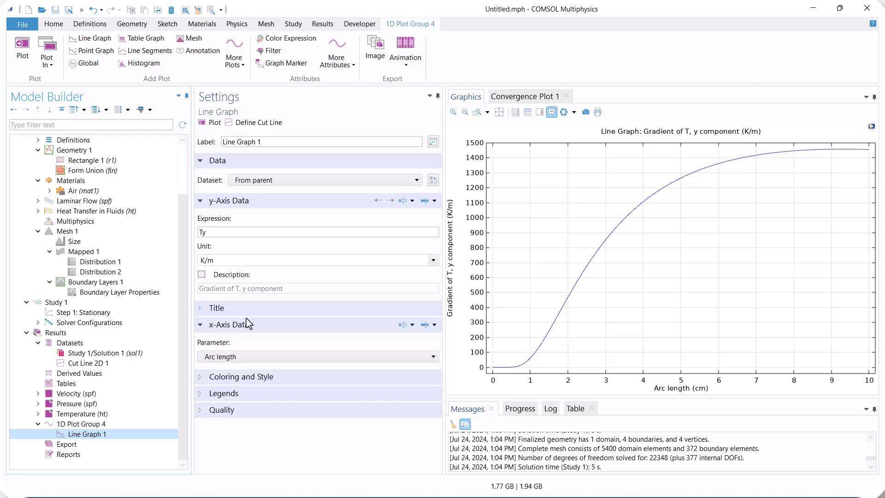
{"action": "double_click", "coordinate": [216, 232]}
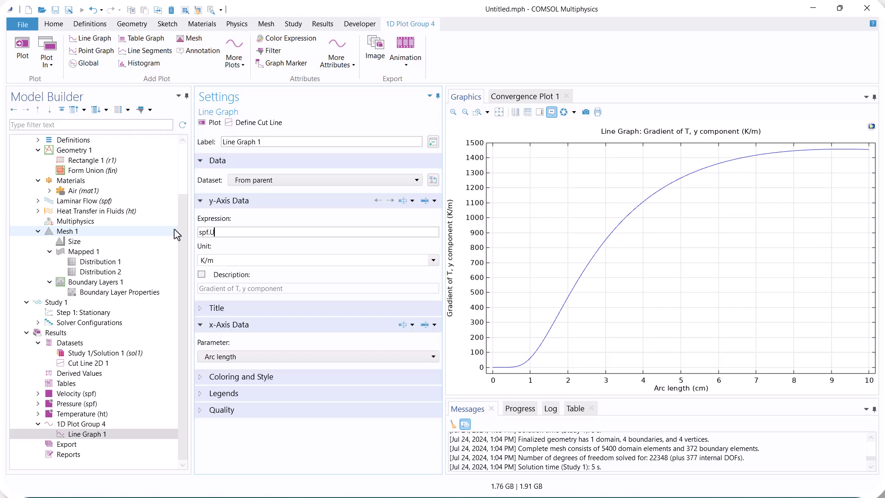
- Replot the centerline line graph with expression spf.U (velocity magnitude)
{"action": "type", "text": "spf.U"}
{"action": "left_click", "coordinate": [208, 122]}
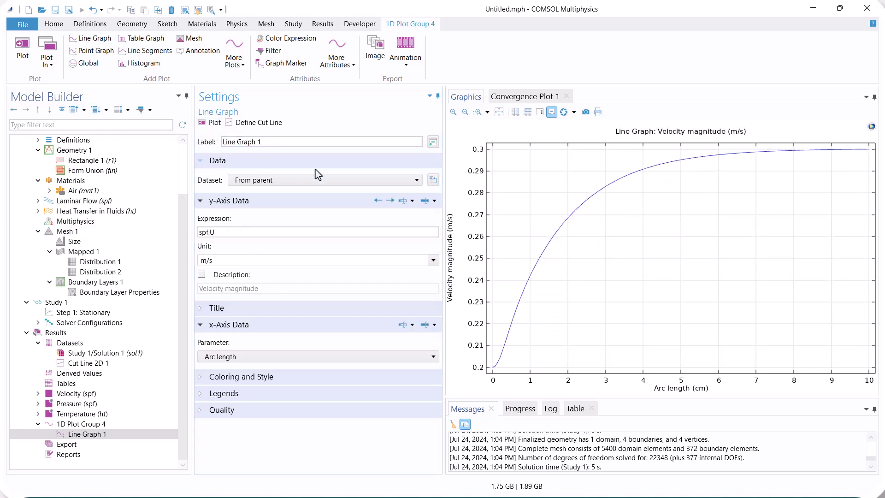
{"action": "mouse_move", "coordinate": [796, 151]}
- Try a dotted red curve and add point markers to the velocity graph
{"action": "left_click", "coordinate": [303, 377]}
{"action": "scroll", "coordinate": [421, 405], "scroll_direction": "down", "scroll_amount": 3}
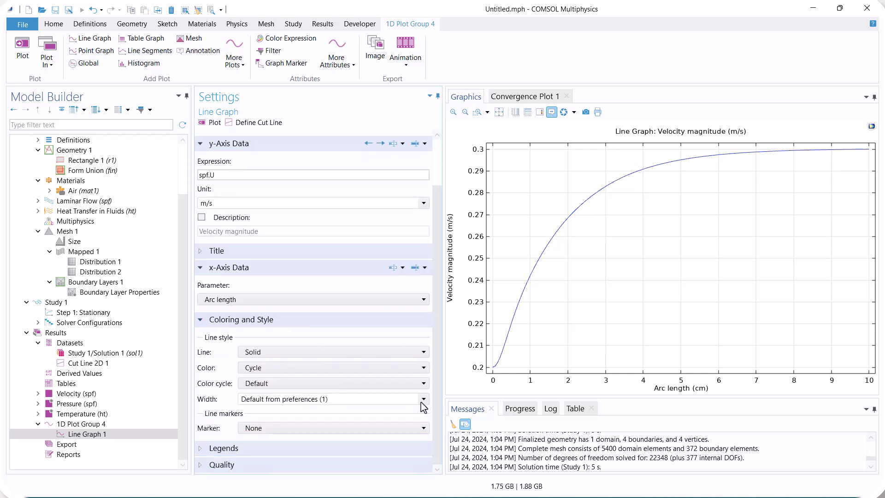
{"action": "left_click", "coordinate": [388, 353]}
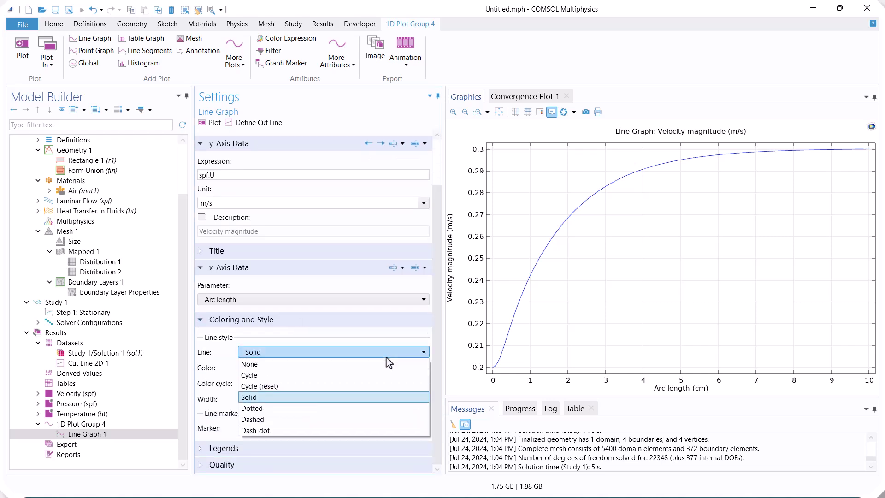
{"action": "left_click", "coordinate": [292, 408]}
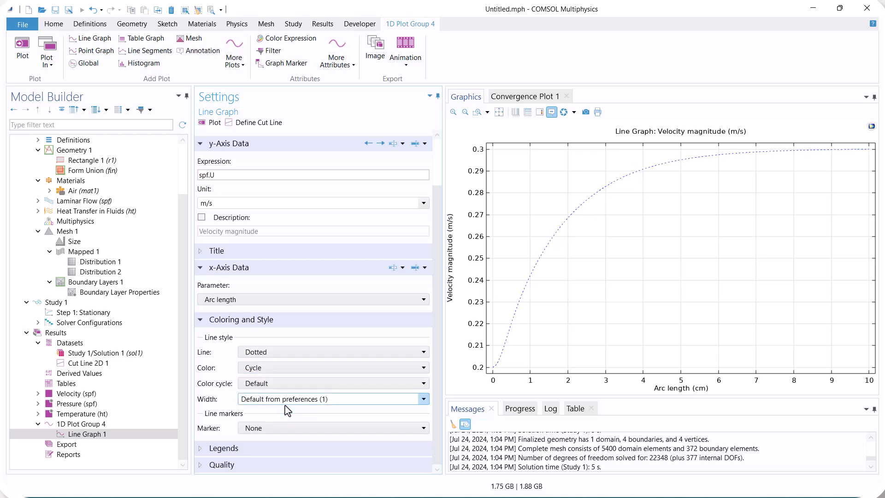
{"action": "left_click", "coordinate": [302, 373]}
{"action": "left_click", "coordinate": [300, 338]}
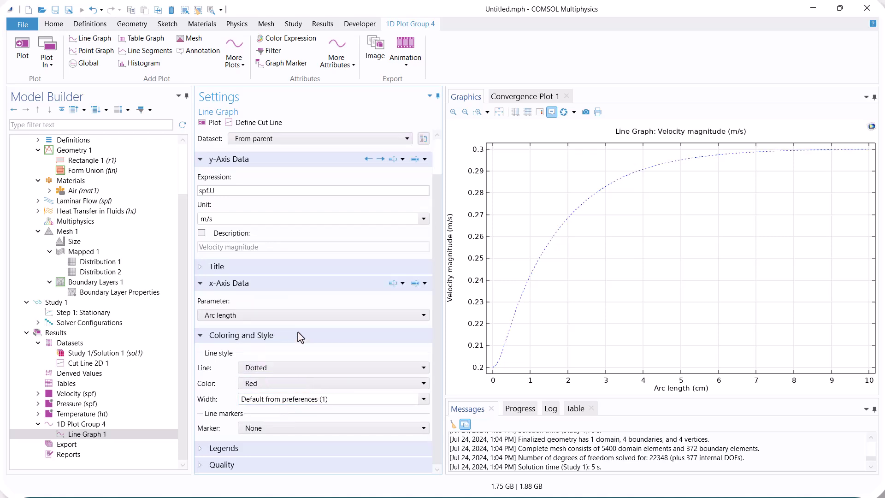
{"action": "scroll", "coordinate": [306, 427], "scroll_direction": "down", "scroll_amount": 9}
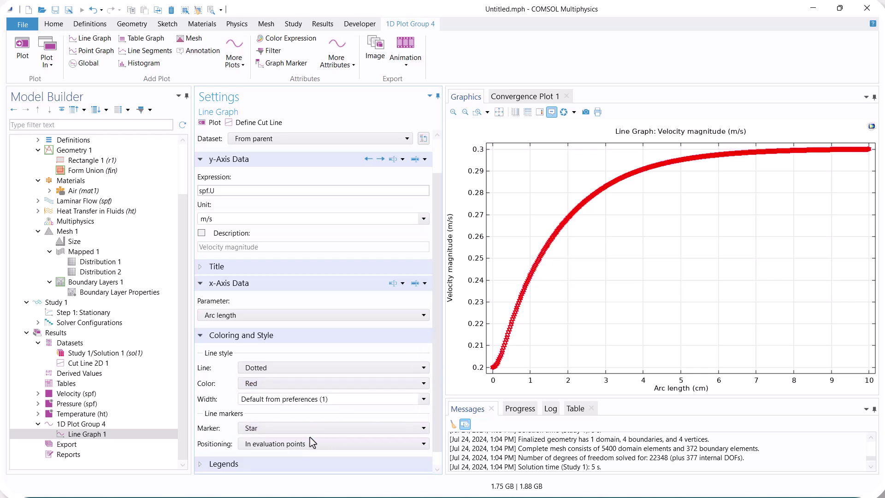
{"action": "left_click", "coordinate": [289, 426]}
{"action": "left_click", "coordinate": [277, 428]}
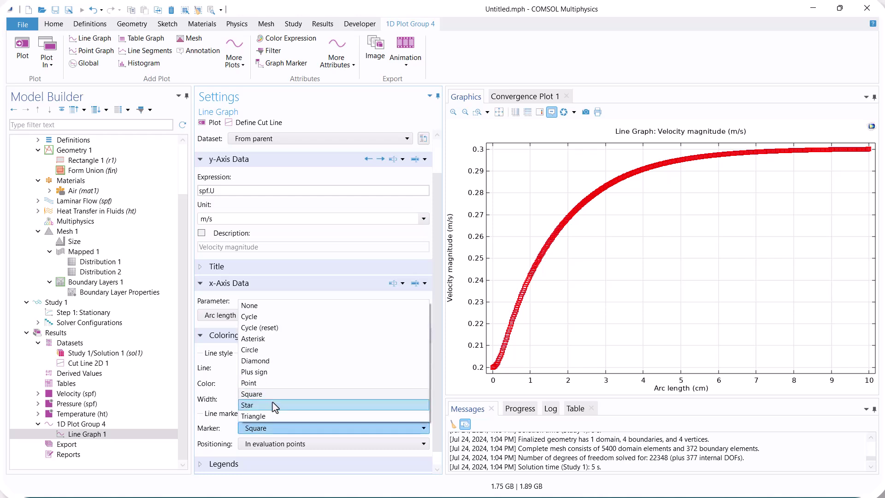
{"action": "left_click", "coordinate": [272, 386]}
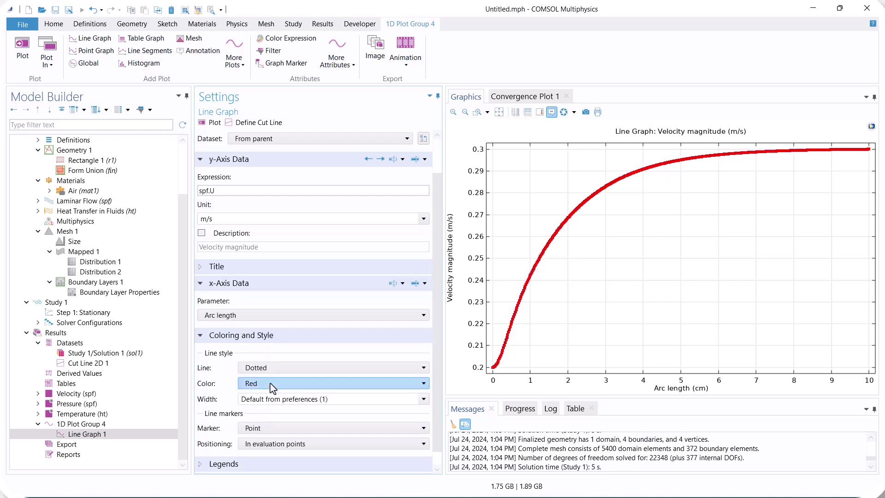
- Settle on a solid line style with evenly interpolated point markers
{"action": "left_click", "coordinate": [344, 368]}
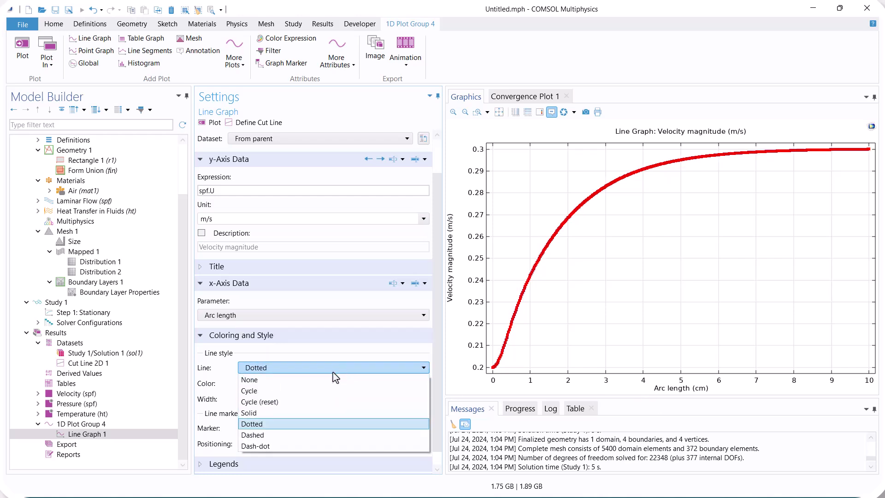
{"action": "left_click", "coordinate": [311, 391]}
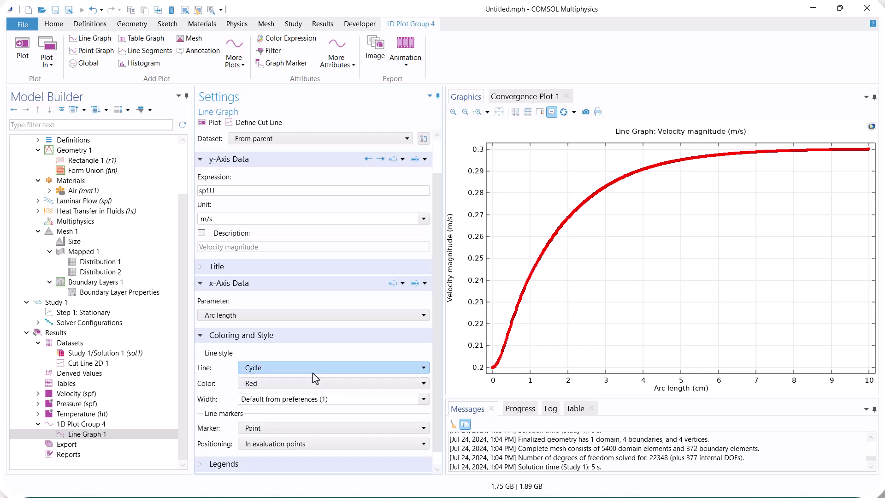
{"action": "left_click", "coordinate": [315, 368]}
{"action": "left_click", "coordinate": [299, 435]}
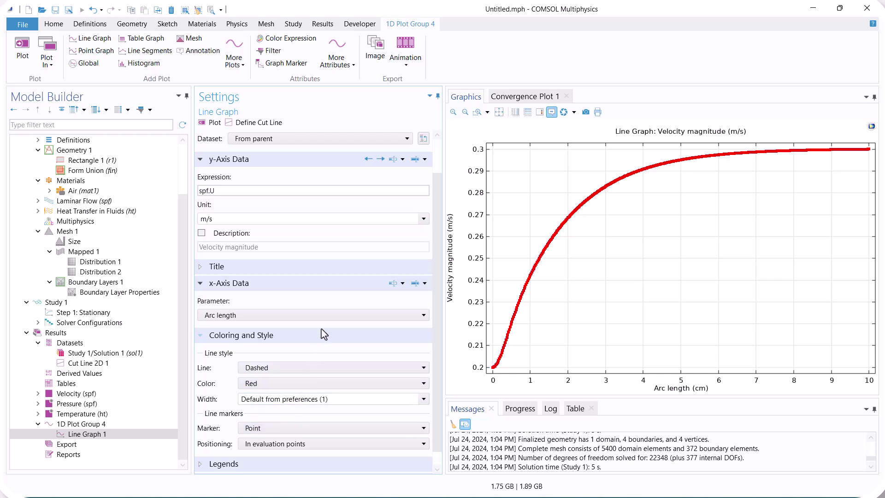
{"action": "left_click", "coordinate": [359, 368]}
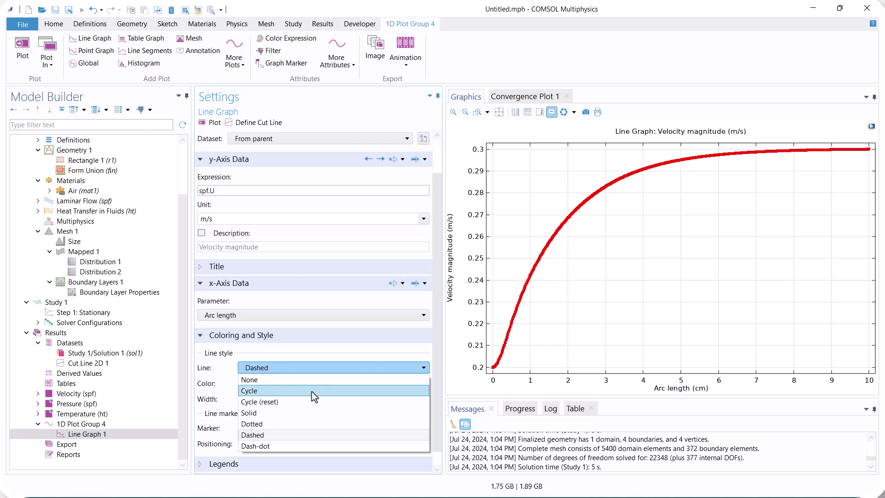
{"action": "left_click", "coordinate": [290, 413]}
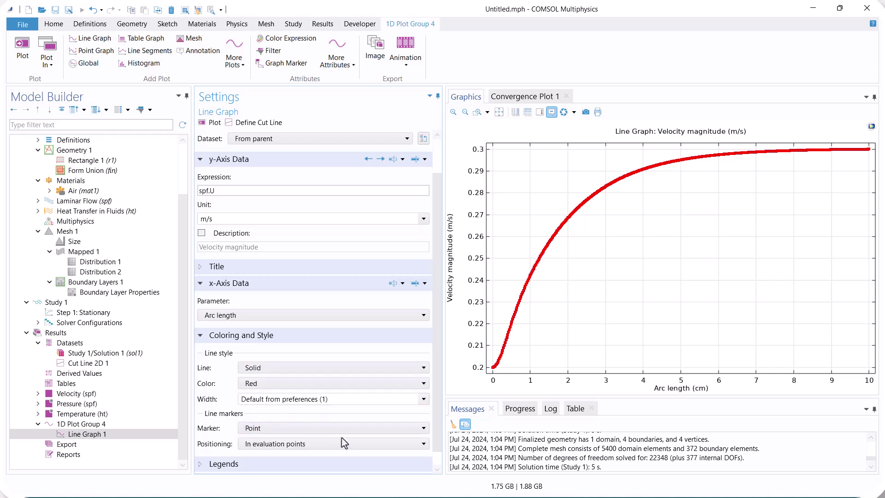
{"action": "left_click", "coordinate": [403, 443]}
{"action": "left_click", "coordinate": [310, 455]}
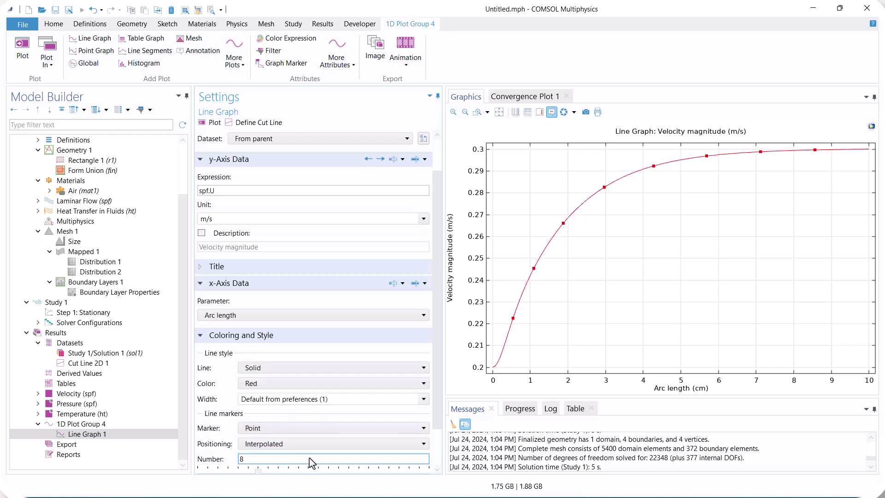
{"action": "scroll", "coordinate": [409, 430], "scroll_direction": "down", "scroll_amount": 2}
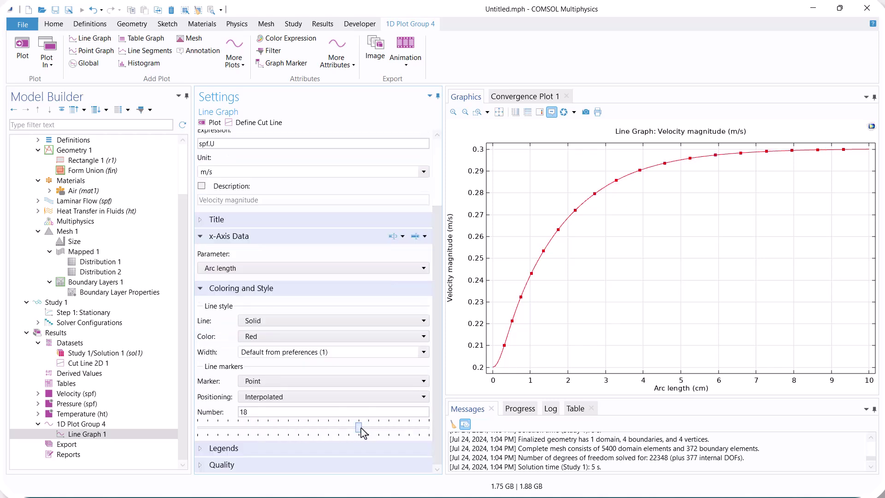
- Set the graph line width to 3 and its colour to black
{"action": "left_click", "coordinate": [318, 336]}
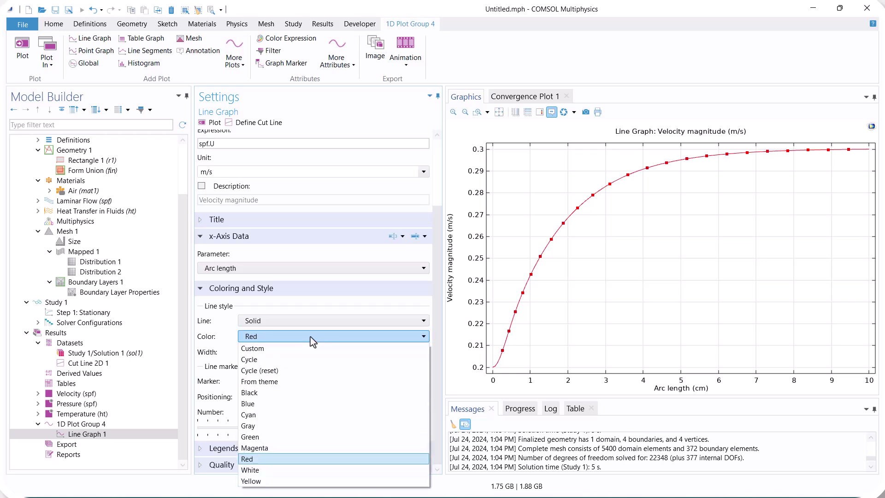
{"action": "left_click", "coordinate": [290, 425]}
{"action": "left_click", "coordinate": [318, 336]}
{"action": "left_click", "coordinate": [291, 437]}
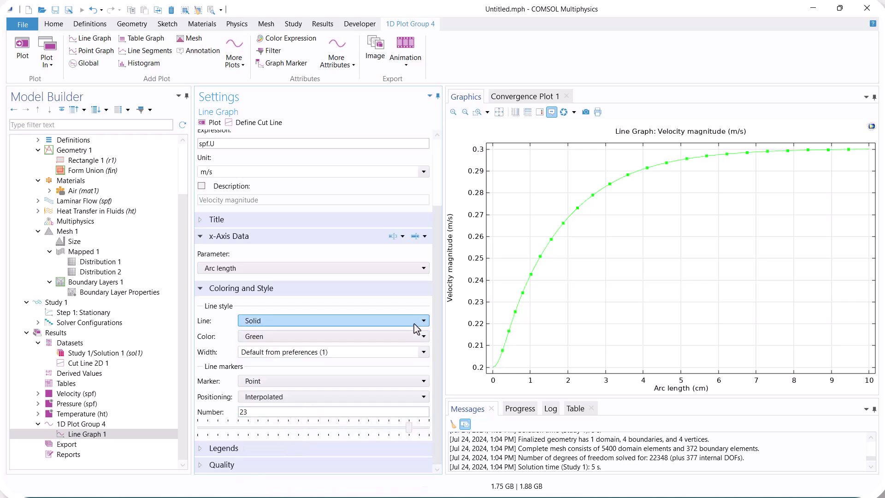
{"action": "left_click", "coordinate": [423, 352]}
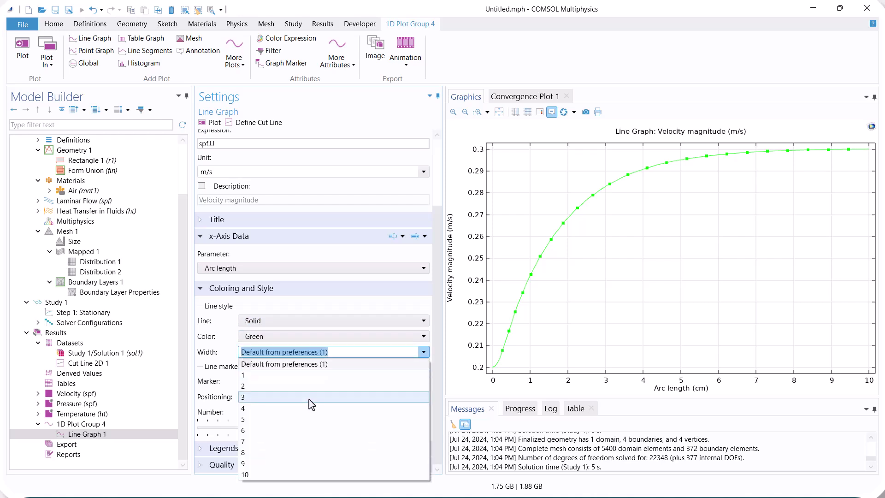
{"action": "left_click", "coordinate": [309, 399]}
{"action": "left_click", "coordinate": [364, 336]}
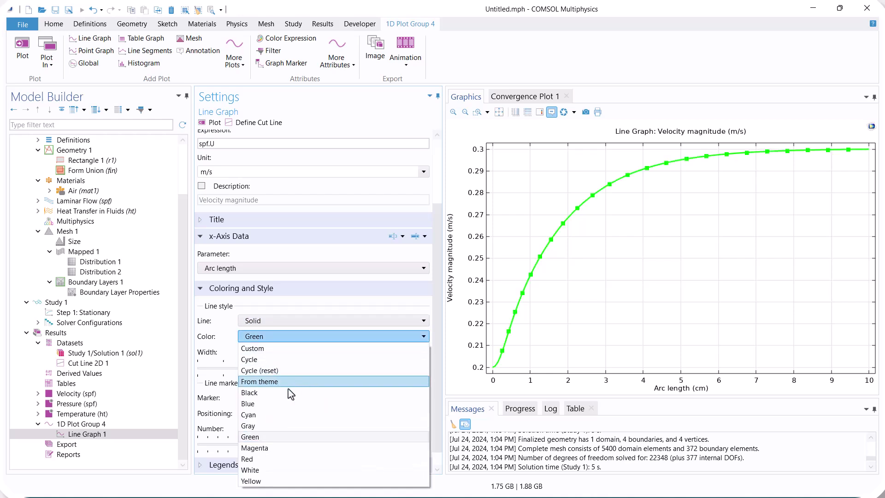
{"action": "left_click", "coordinate": [323, 393]}
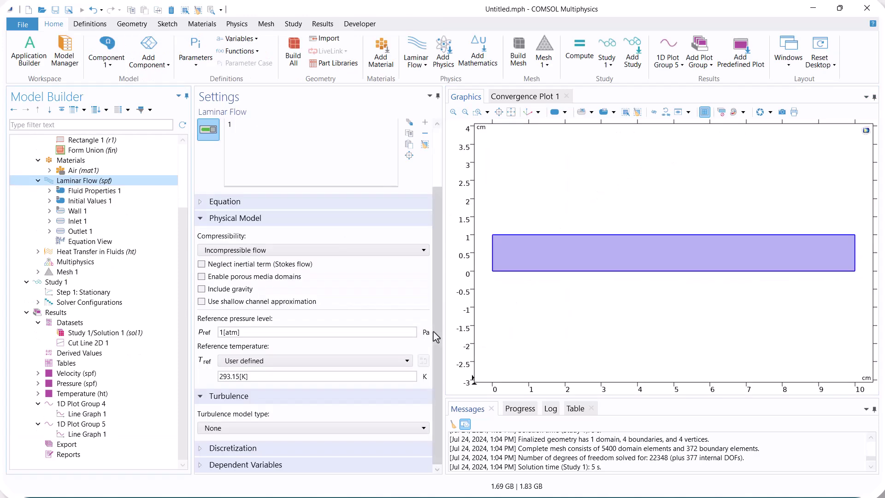
- Switch the flow's turbulence model type to RANS
{"action": "left_click", "coordinate": [306, 429]}
{"action": "left_click", "coordinate": [253, 454]}
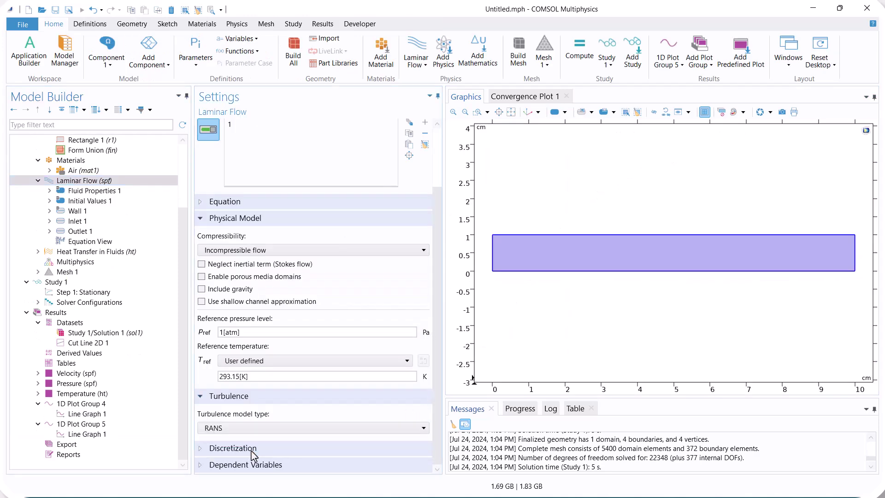
{"action": "scroll", "coordinate": [438, 452], "scroll_direction": "down", "scroll_amount": 3}
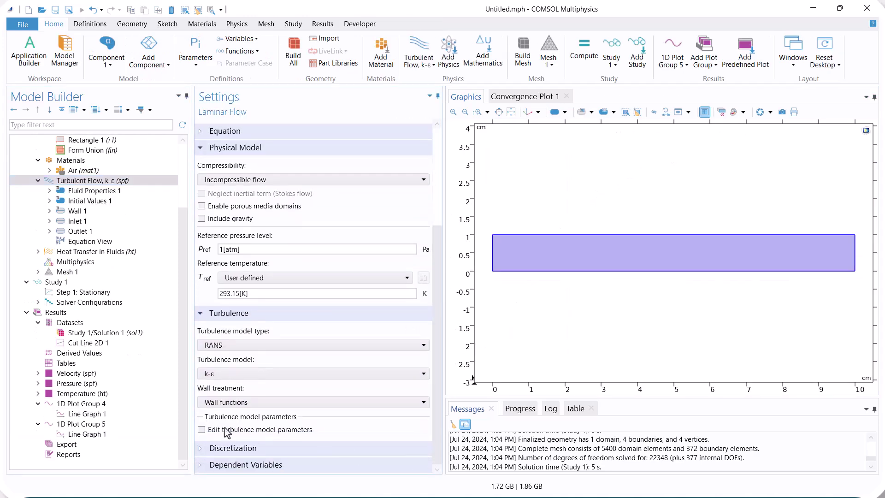
- Raise the Inlet 1 velocity U0 from 0.2 to 5 m/s and compute the study
{"action": "left_click", "coordinate": [78, 211]}
{"action": "left_click", "coordinate": [77, 221]}
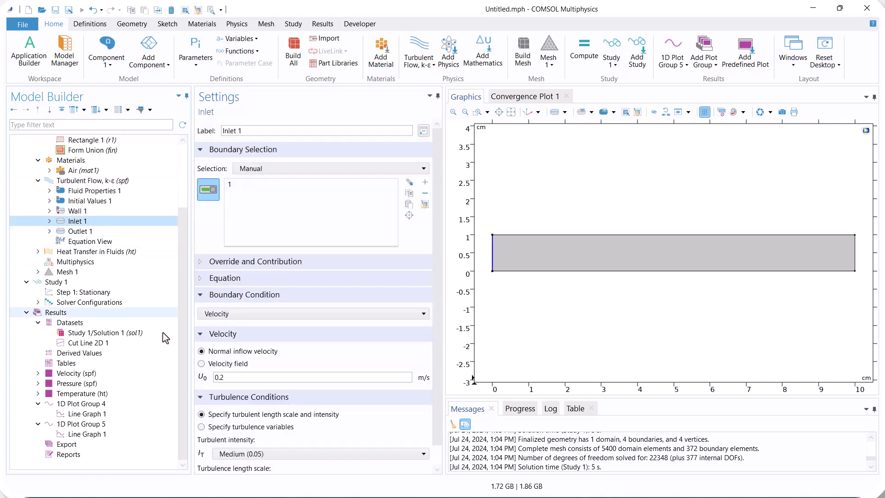
{"action": "double_click", "coordinate": [221, 377]}
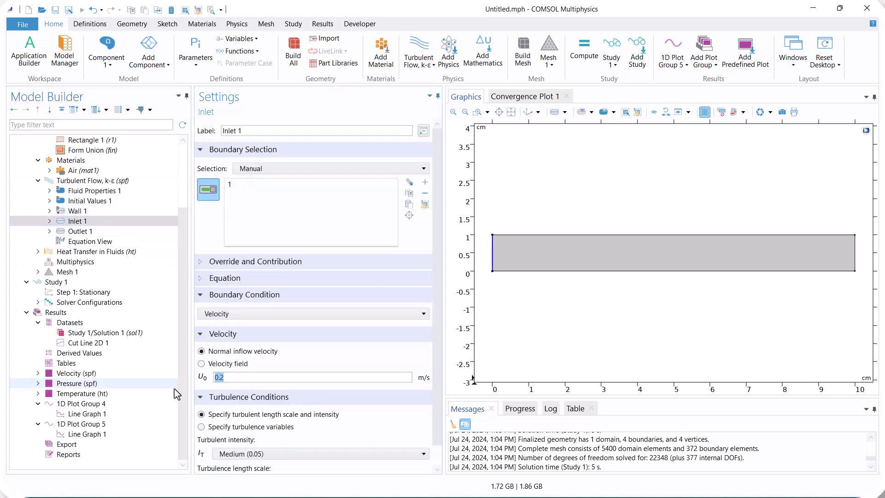
{"action": "type", "text": "5"}
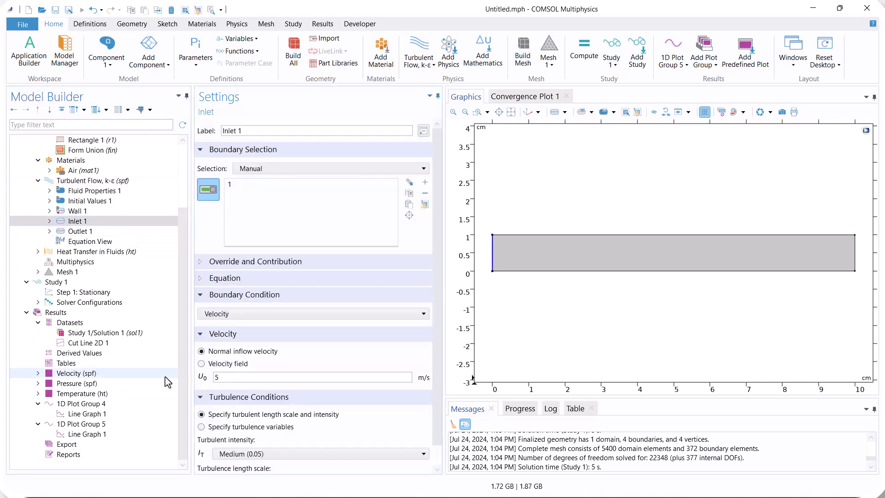
{"action": "left_click", "coordinate": [140, 290]}
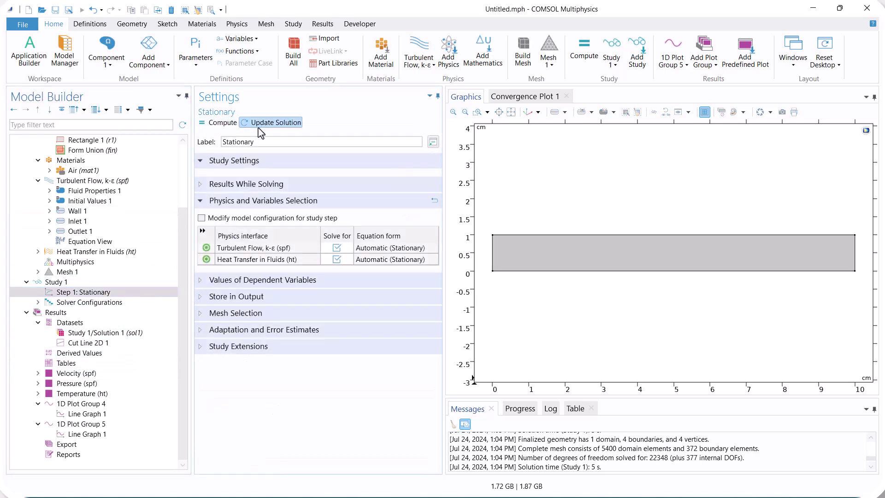
{"action": "key", "text": "F8"}
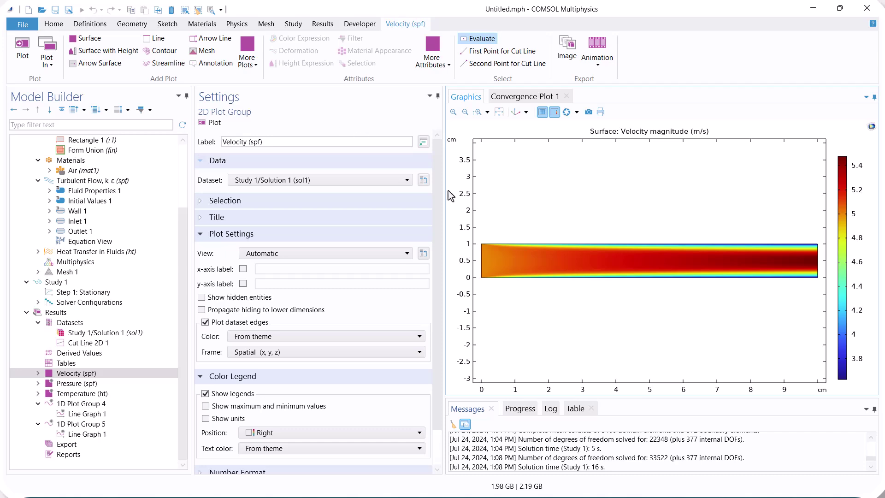
- Check the turbulent centerline velocity graph (5 to 5.47 m/s), then review Initial Values and Outlet
{"action": "left_click", "coordinate": [131, 417]}
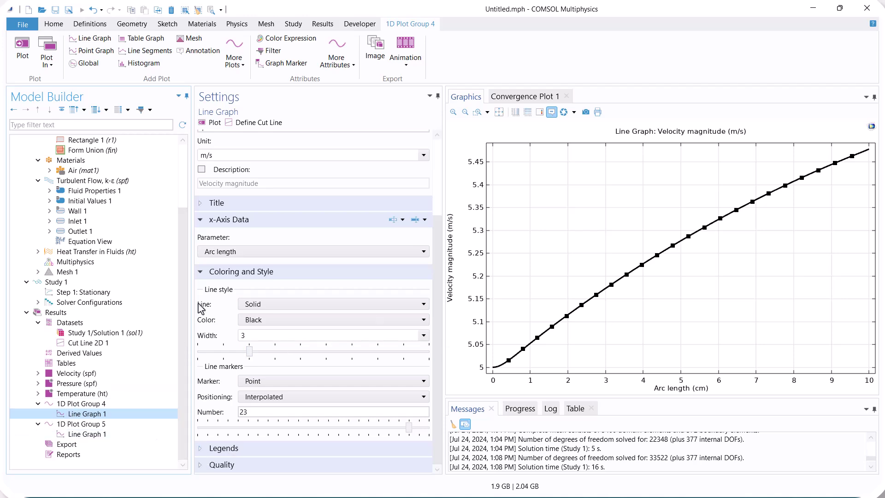
{"action": "left_click", "coordinate": [138, 202]}
{"action": "left_click", "coordinate": [130, 231]}
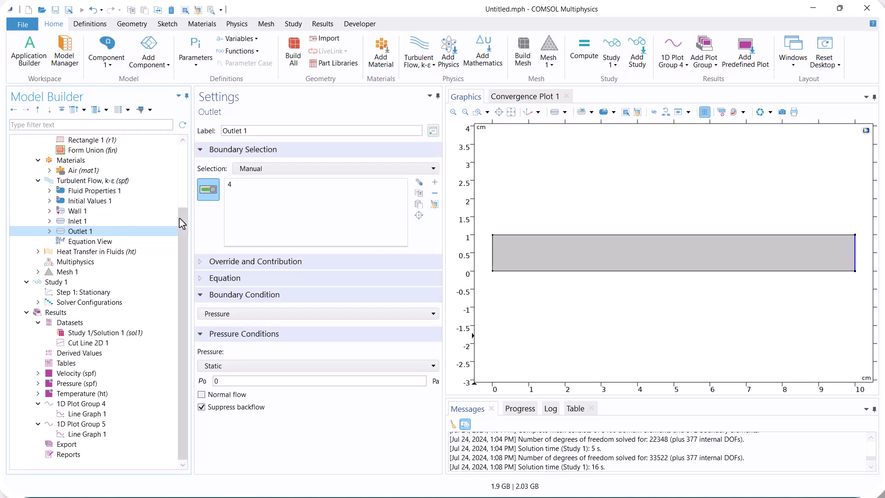
{"action": "scroll", "coordinate": [179, 217], "scroll_direction": "up", "scroll_amount": 3}
- Change the rectangle width from 10 to 20 cm, rebuild, and fit the channel in view
{"action": "left_click", "coordinate": [140, 221]}
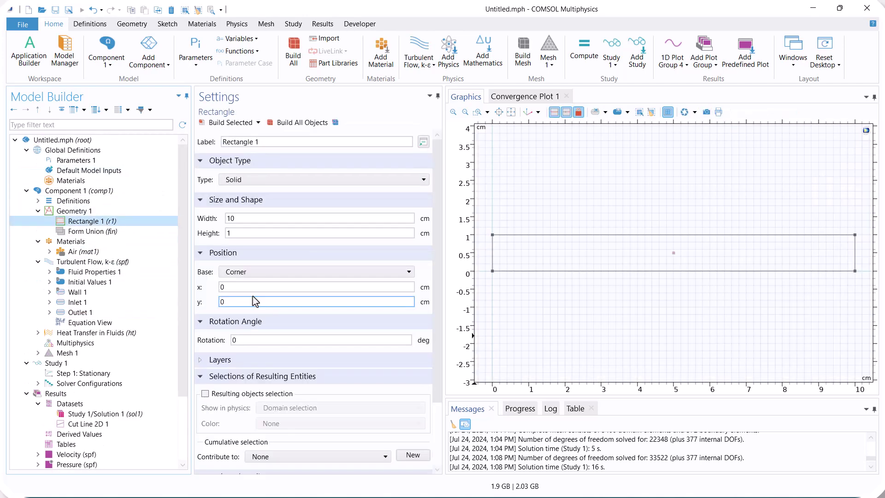
{"action": "left_click_drag", "start_coordinate": [239, 221], "coordinate": [215, 227]}
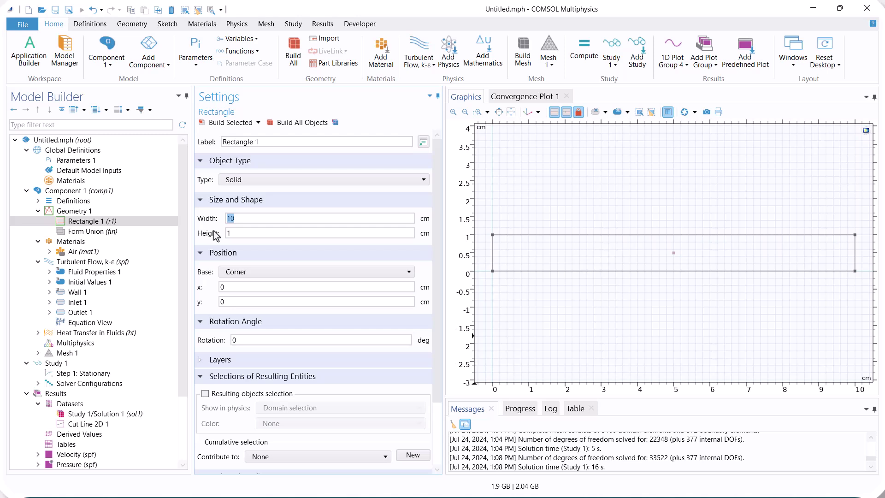
{"action": "left_click", "coordinate": [286, 125]}
{"action": "left_click", "coordinate": [511, 112]}
{"action": "left_click", "coordinate": [122, 252]}
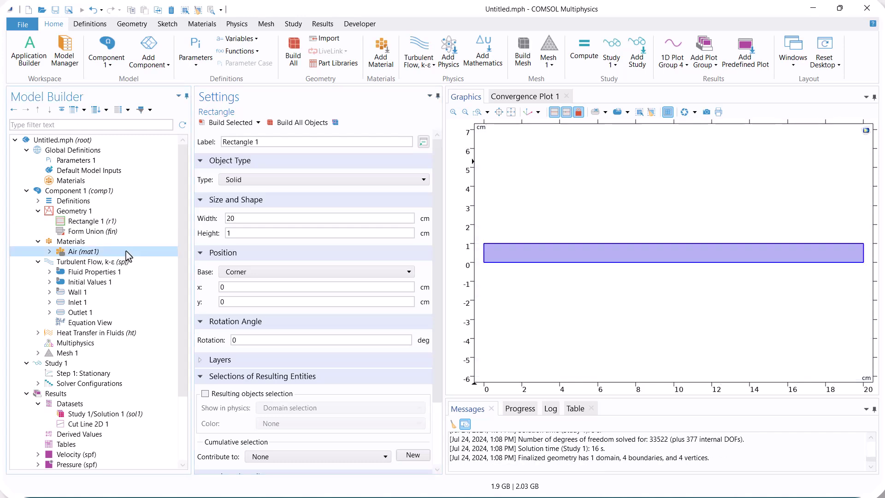
{"action": "left_click", "coordinate": [83, 404]}
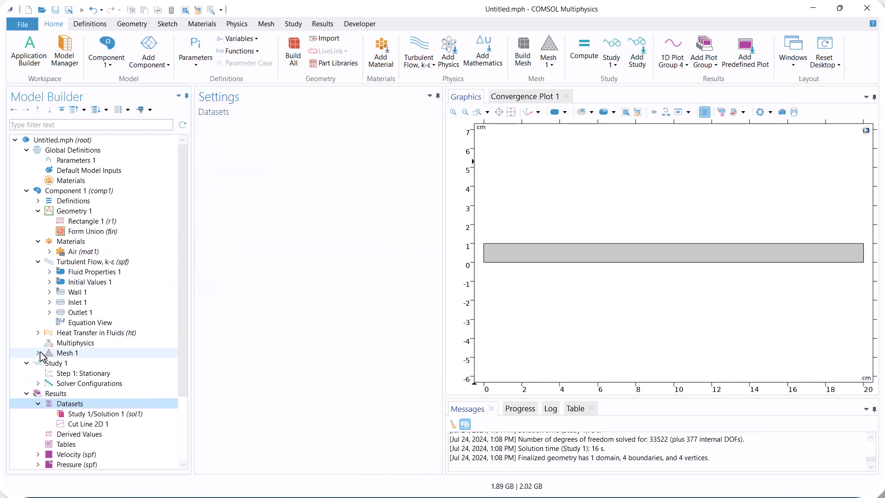
- Set Distribution 2 to 300 elements and rebuild the mesh
{"action": "left_click", "coordinate": [39, 353]}
{"action": "left_click", "coordinate": [80, 384]}
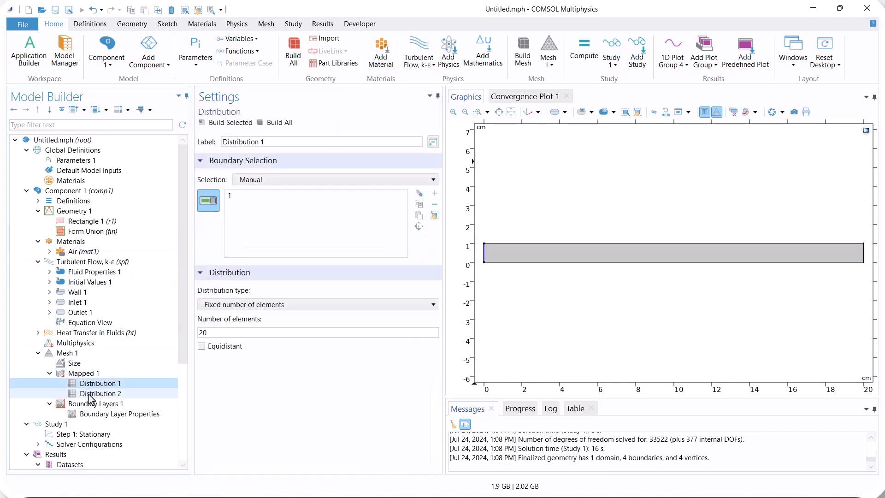
{"action": "left_click", "coordinate": [90, 395]}
{"action": "left_click_drag", "start_coordinate": [216, 333], "coordinate": [187, 332]}
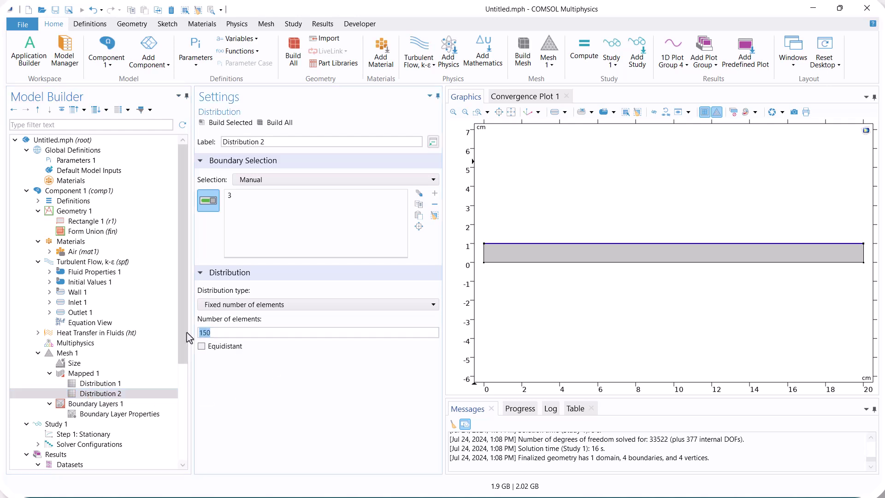
{"action": "type", "text": "300"}
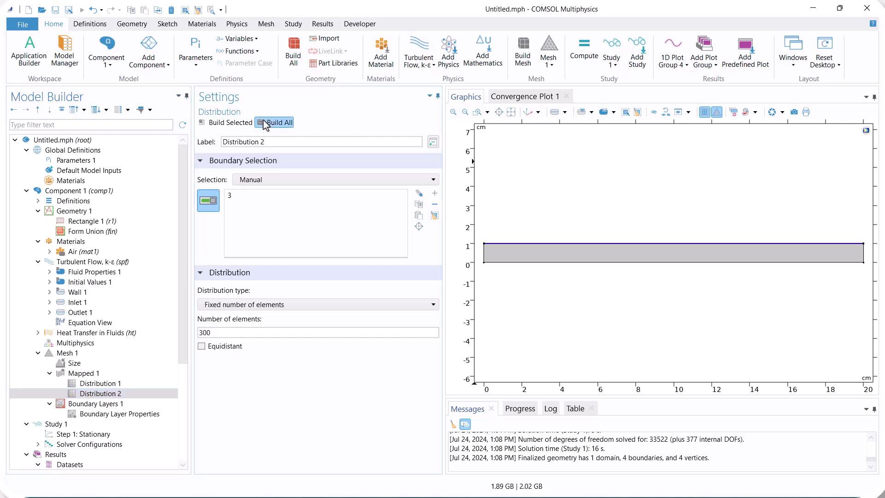
{"action": "left_click", "coordinate": [262, 122]}
{"action": "left_click", "coordinate": [82, 434]}
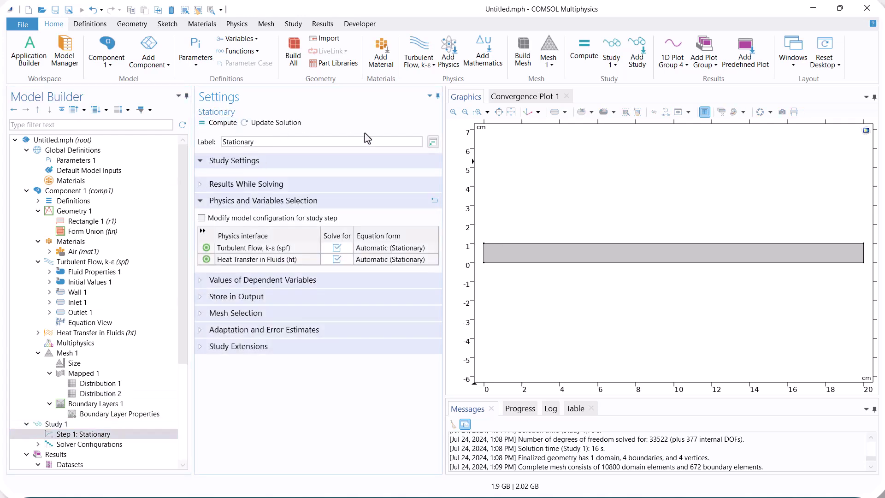
- Re-solve with F8, set the cut line's Point 2 x to 20, and view the velocity graph
{"action": "key", "text": "F8"}
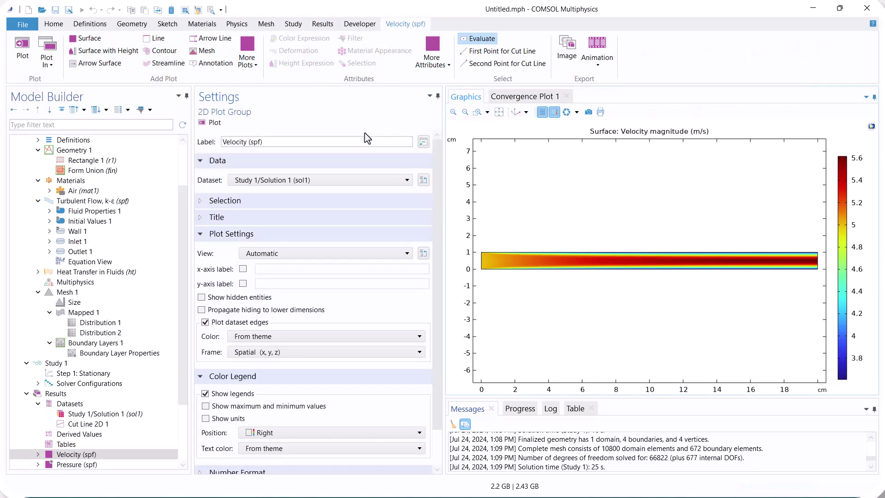
{"action": "left_click", "coordinate": [88, 424]}
{"action": "left_click_drag", "start_coordinate": [243, 261], "coordinate": [223, 272]}
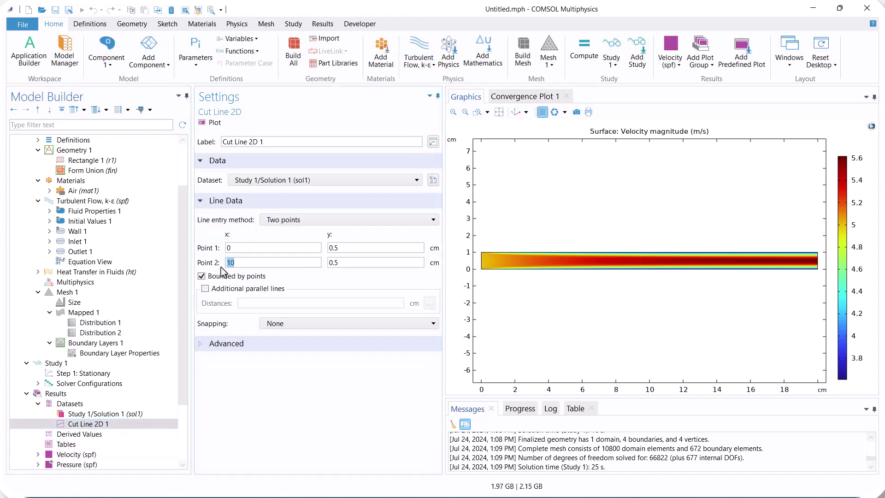
{"action": "left_click", "coordinate": [213, 125]}
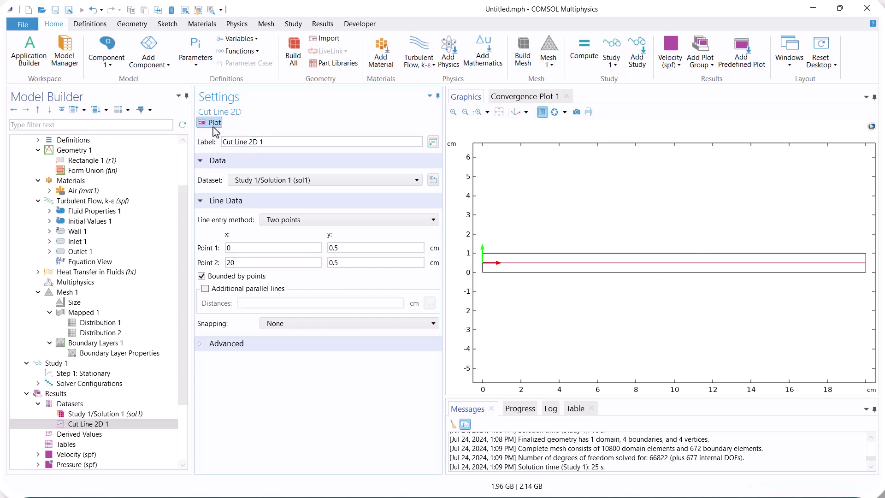
{"action": "scroll", "coordinate": [92, 323], "scroll_direction": "down", "scroll_amount": 3}
{"action": "left_click", "coordinate": [85, 413]}
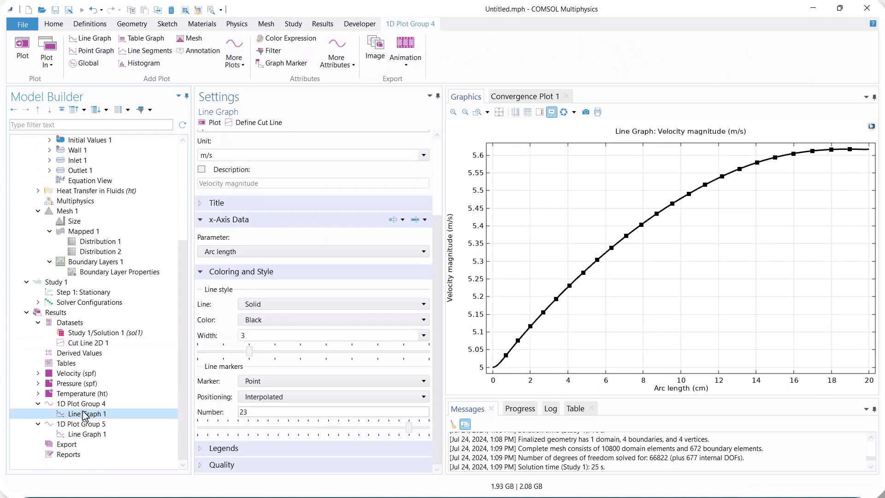